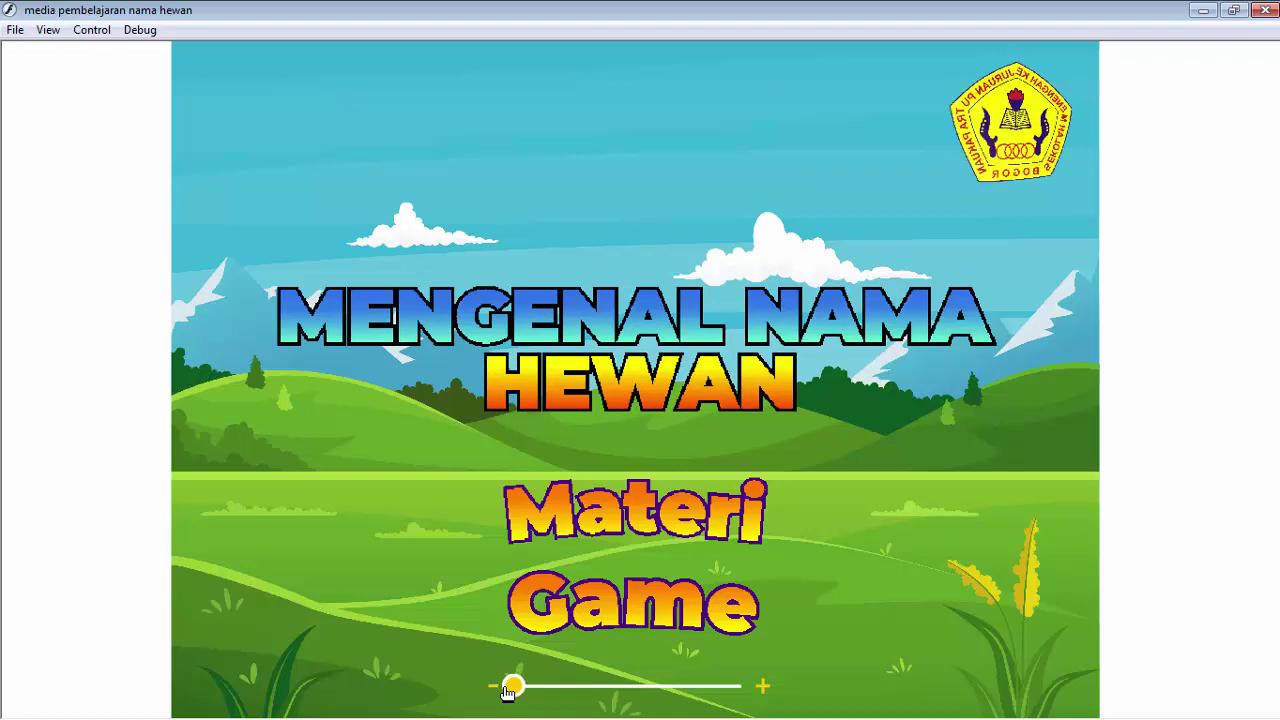
- Test the music volume by dragging the slider knob back and forth, then close the Flash Player preview
left_click_drag(508, 692, 588, 691)
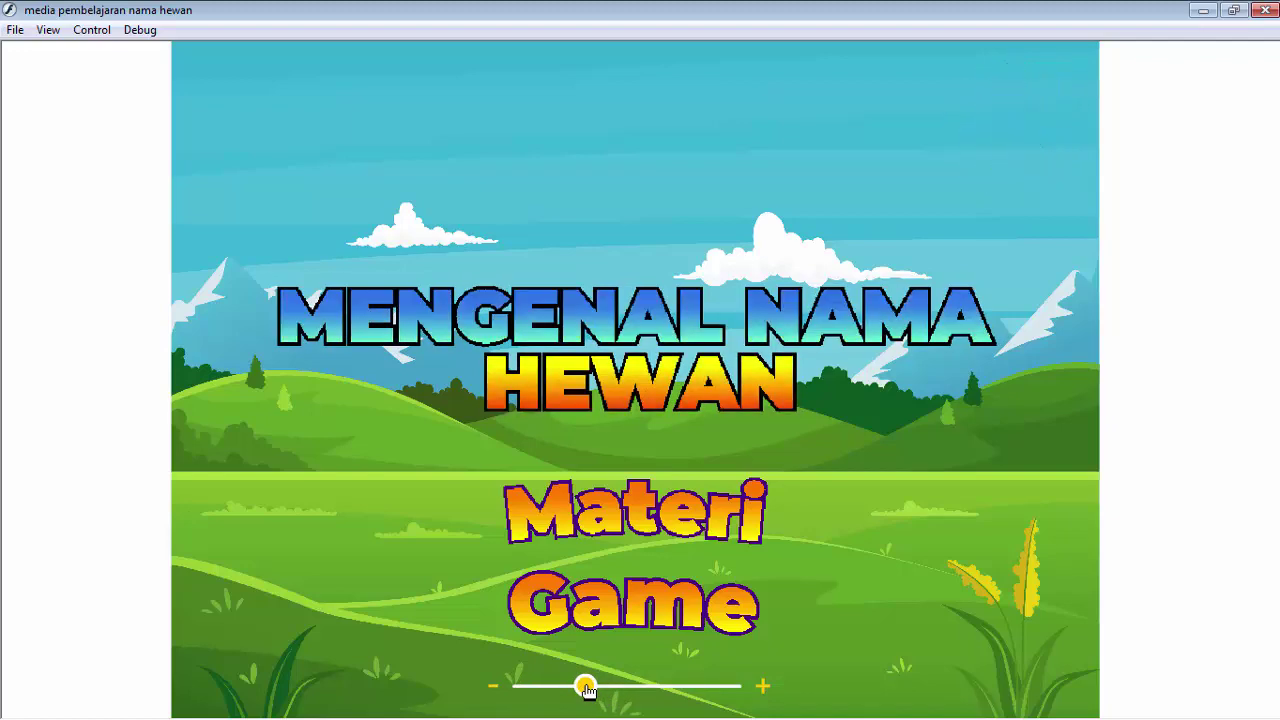
left_click_drag(588, 690, 512, 688)
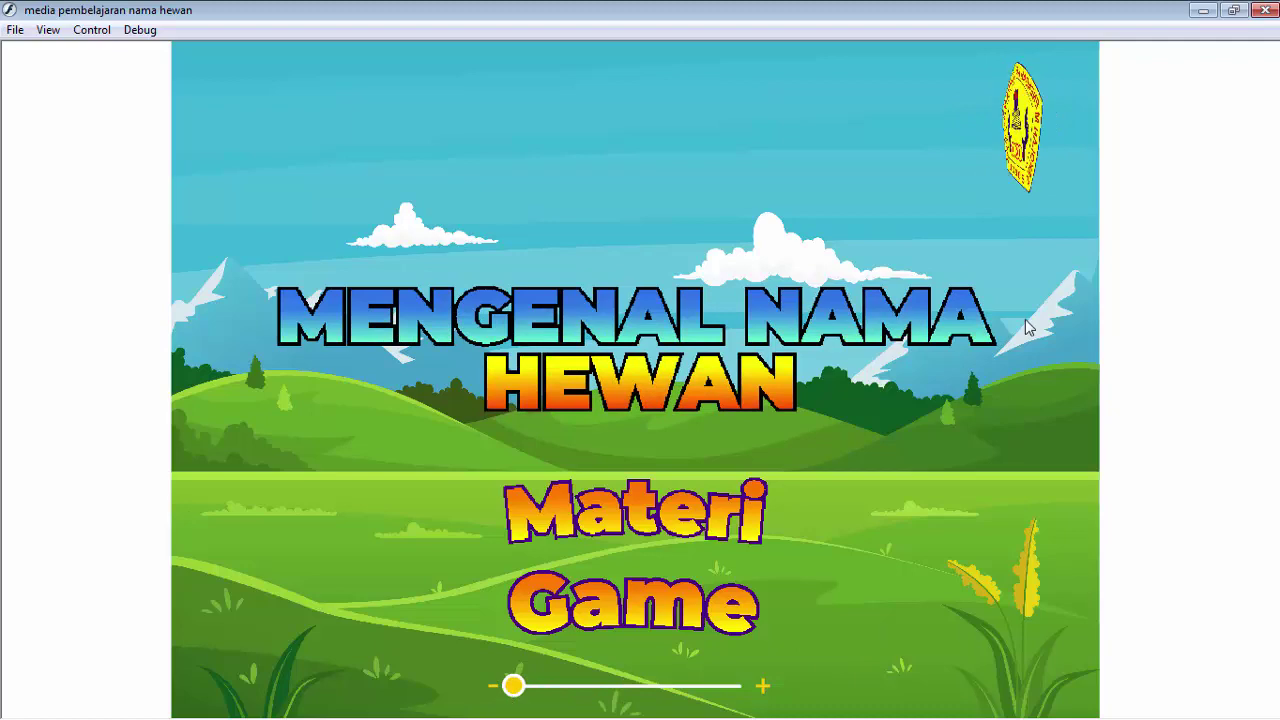
left_click(1265, 12)
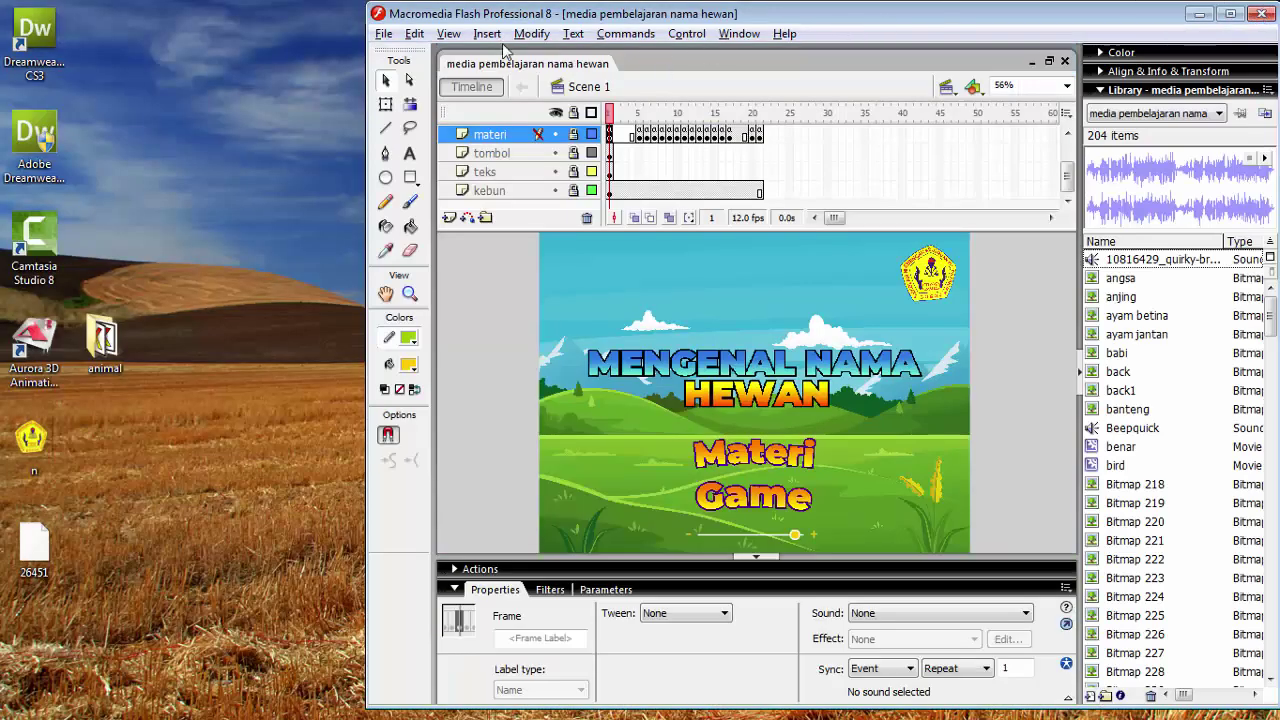
- Create a new blank Flash Document, Untitled-3, and fit its stage in the window
left_click(384, 35)
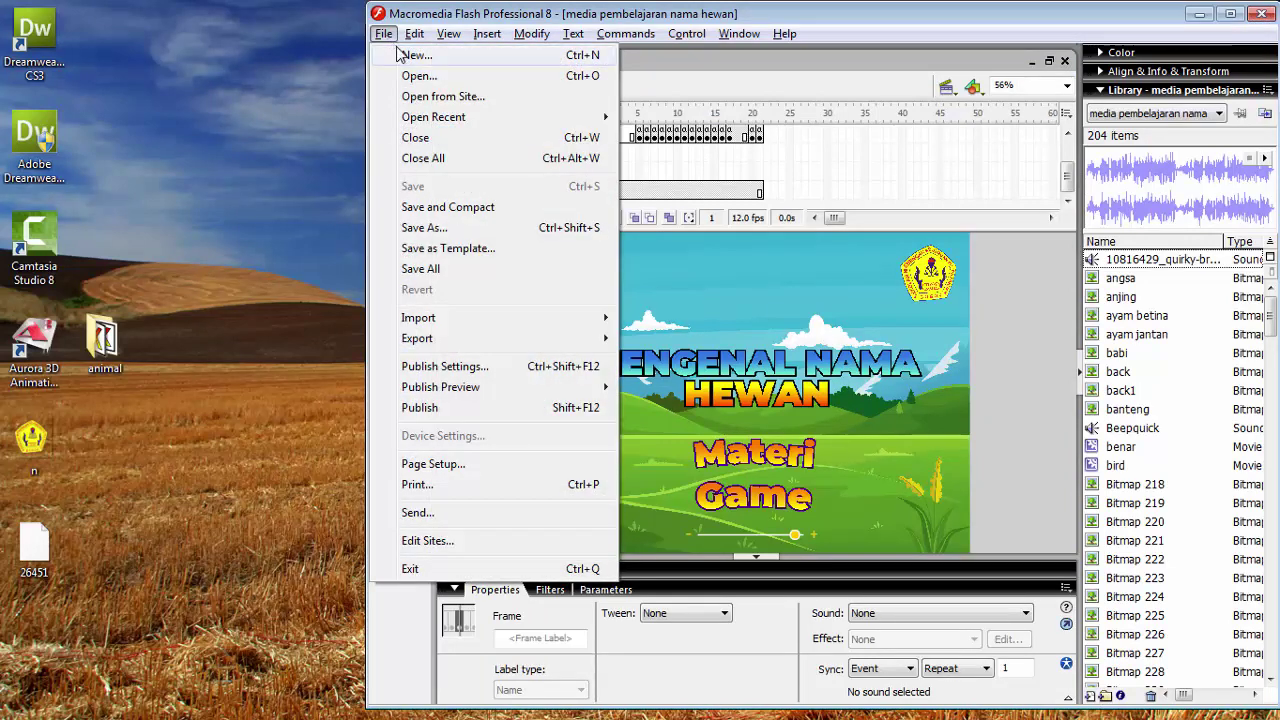
left_click(405, 56)
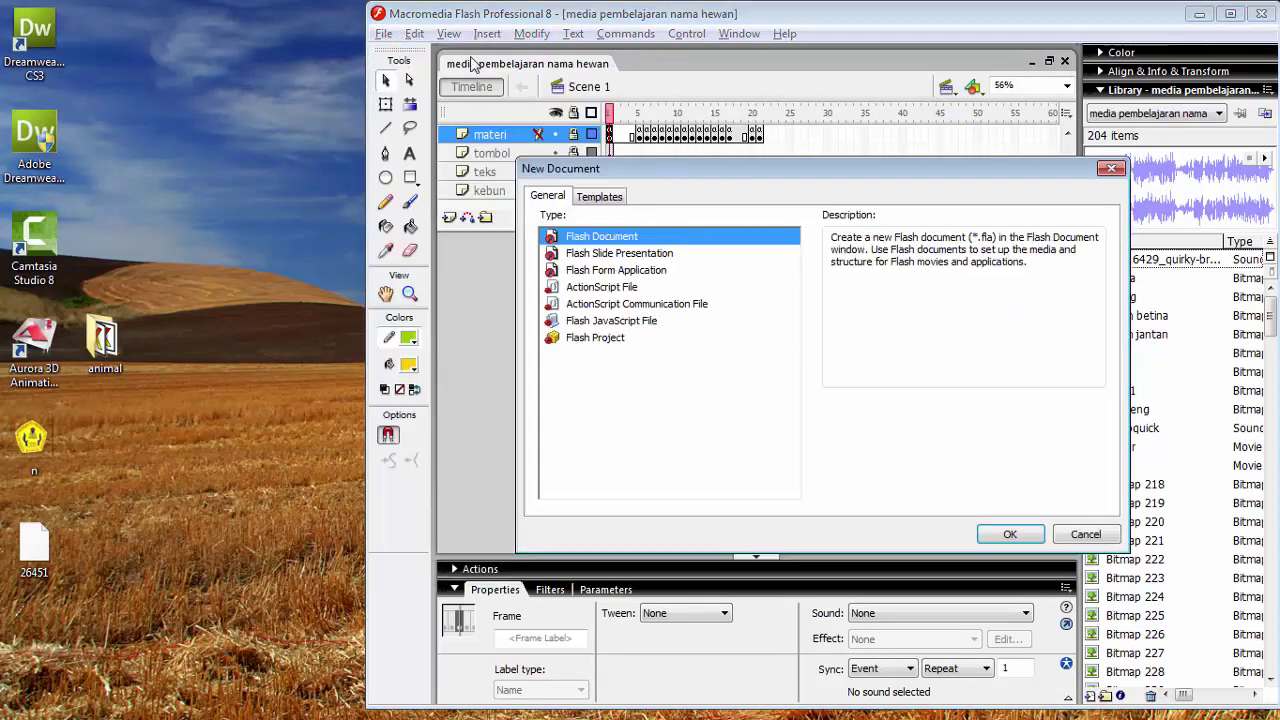
left_click(1021, 536)
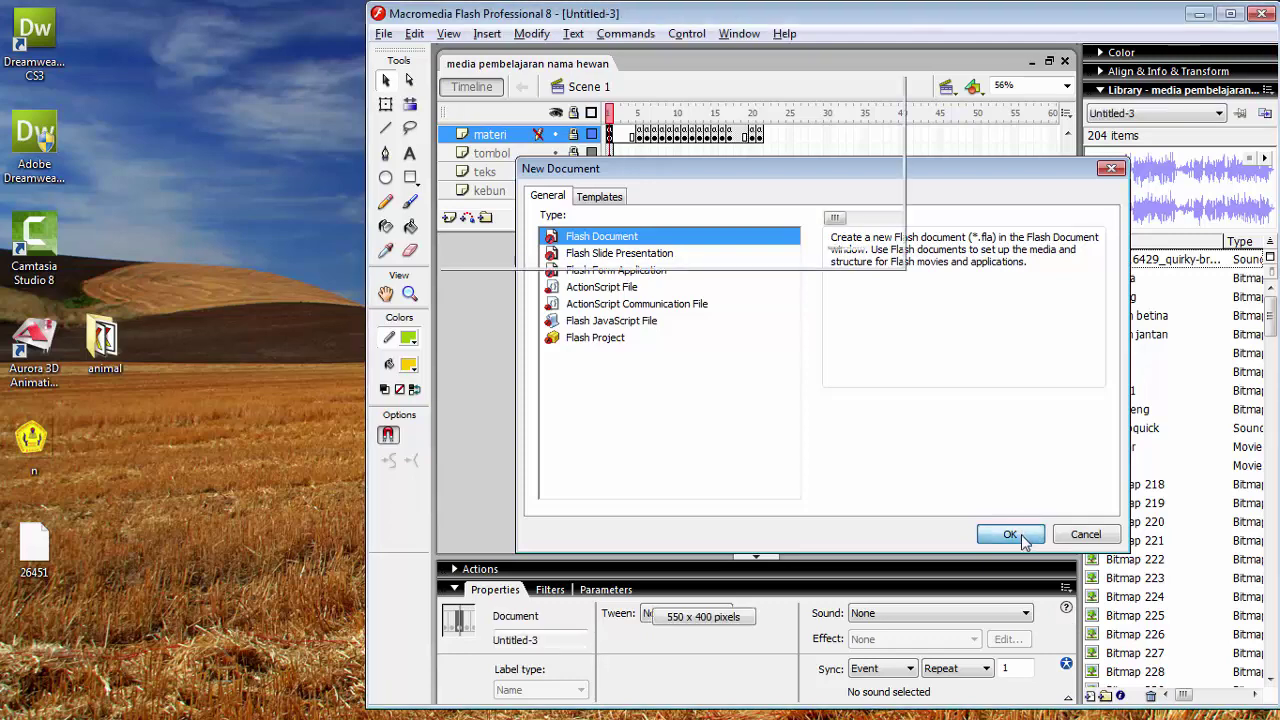
left_click(1067, 86)
left_click(1040, 102)
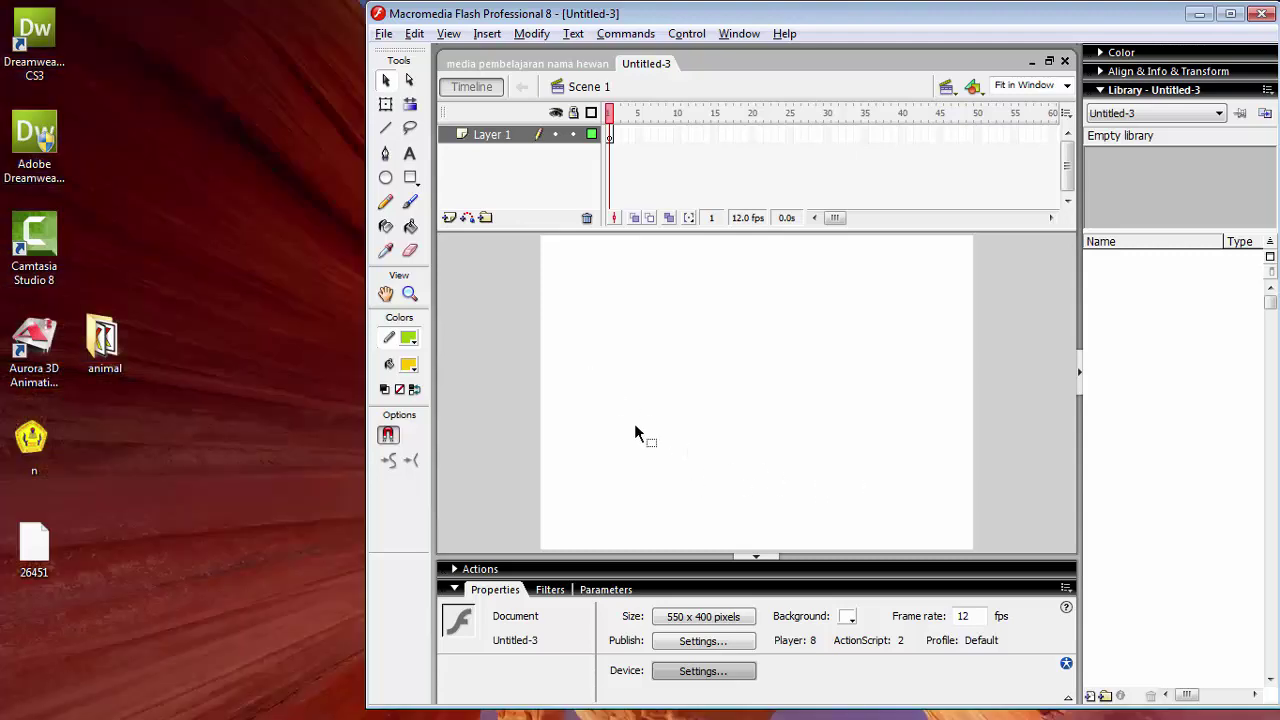
- Draw a horizontal black-stroked line across the lower stage, with red set as the fill colour
left_click(386, 130)
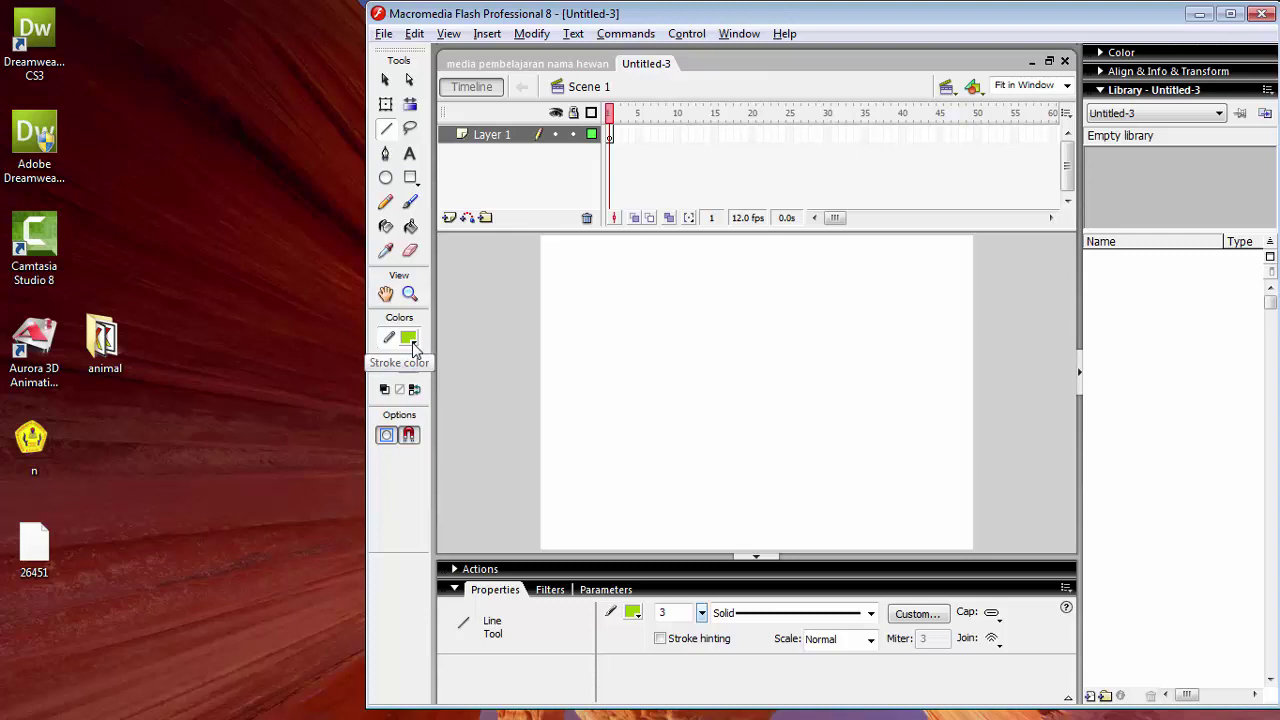
left_click(410, 340)
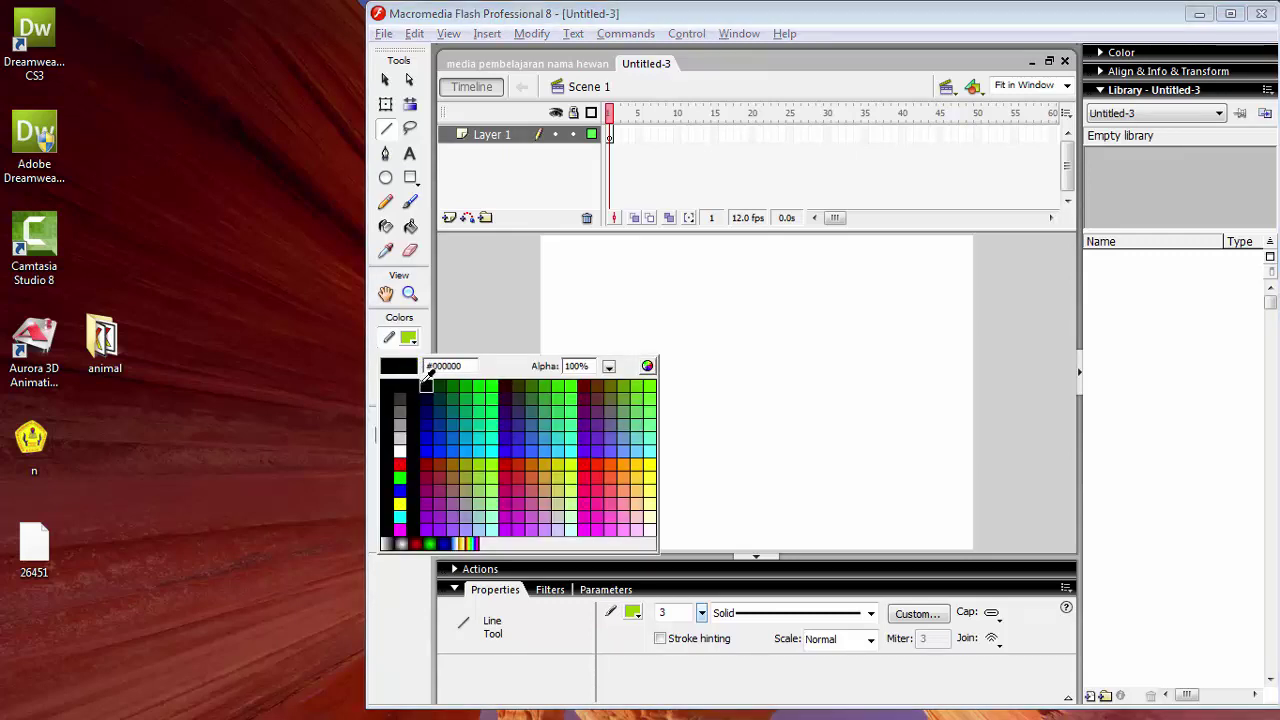
left_click(426, 378)
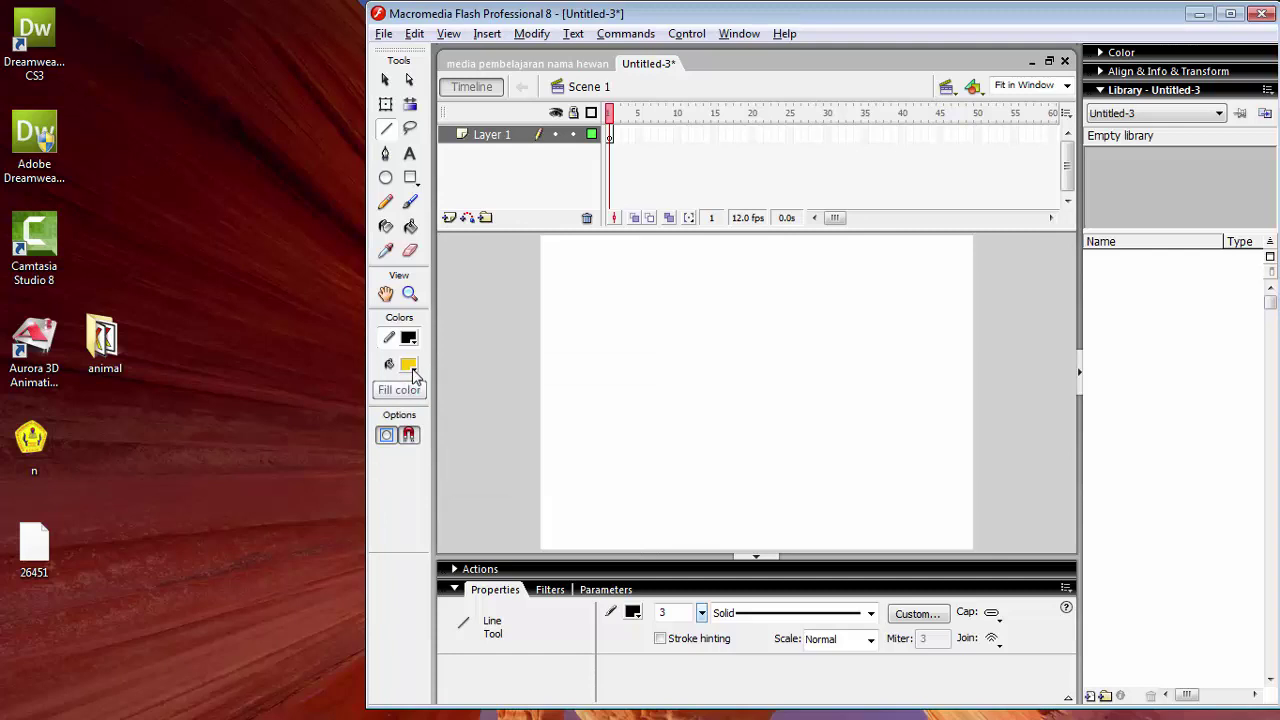
left_click(410, 368)
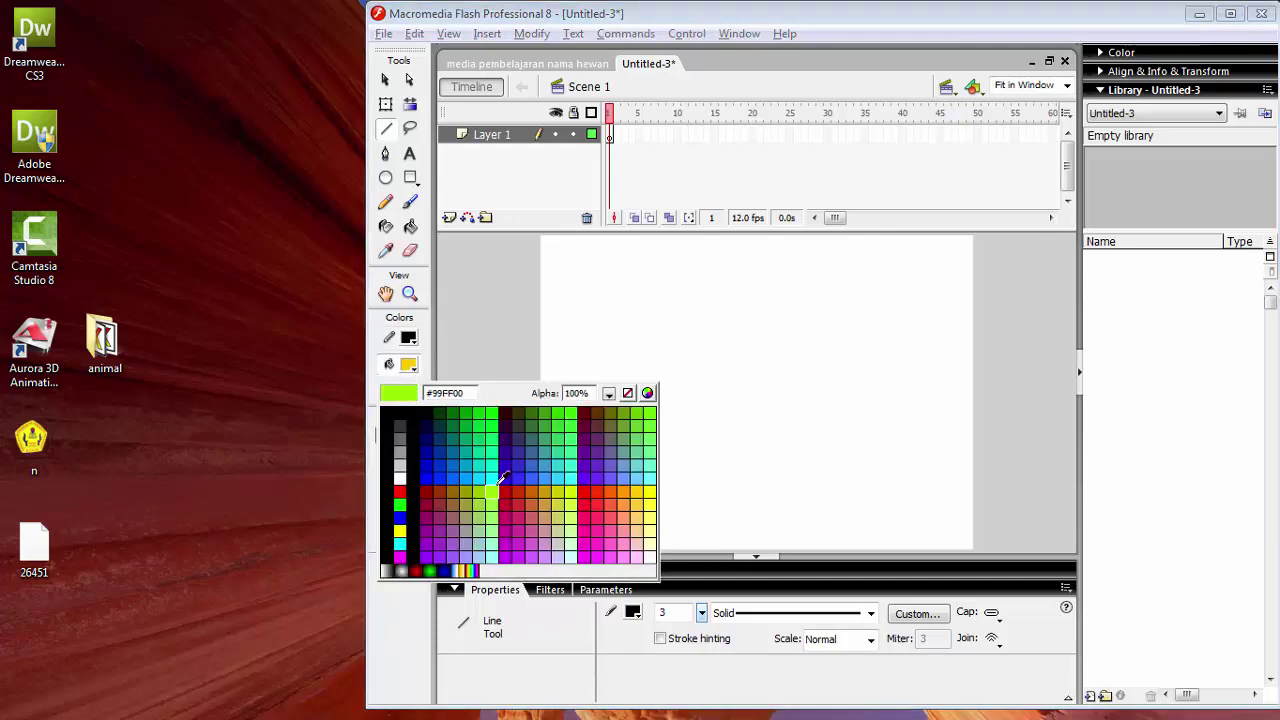
left_click(585, 489)
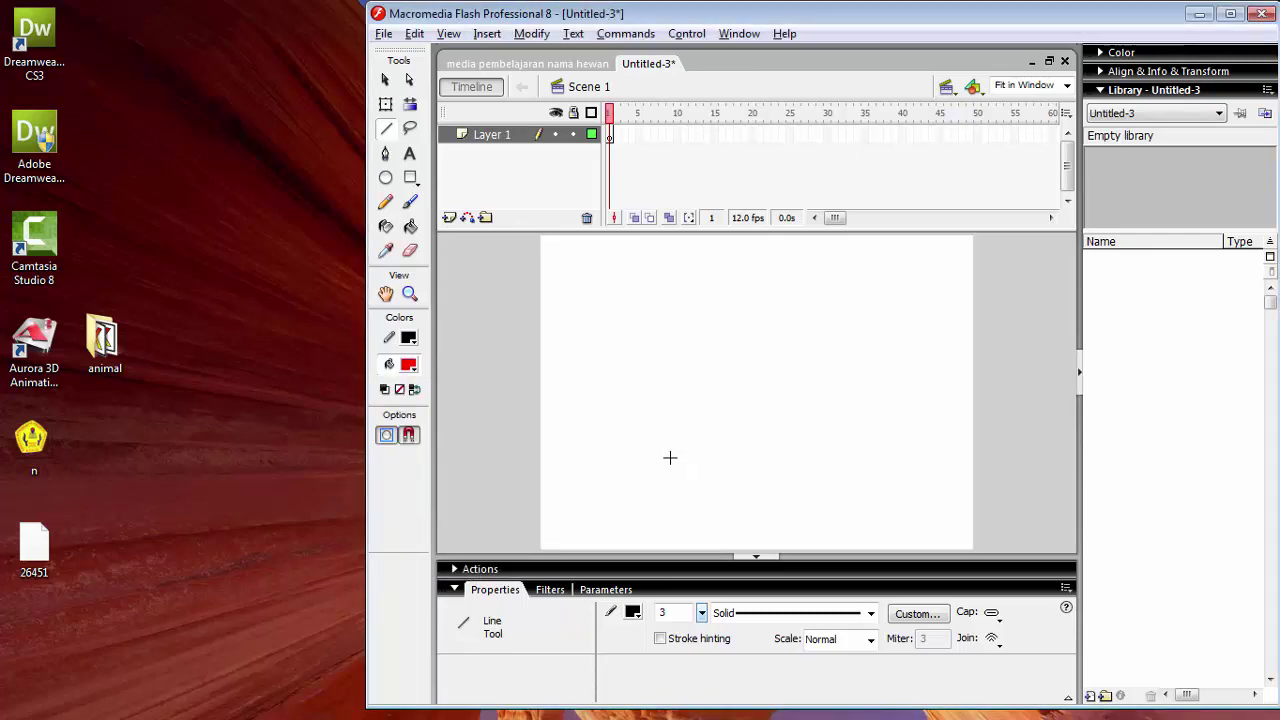
left_click_drag(673, 456, 857, 467)
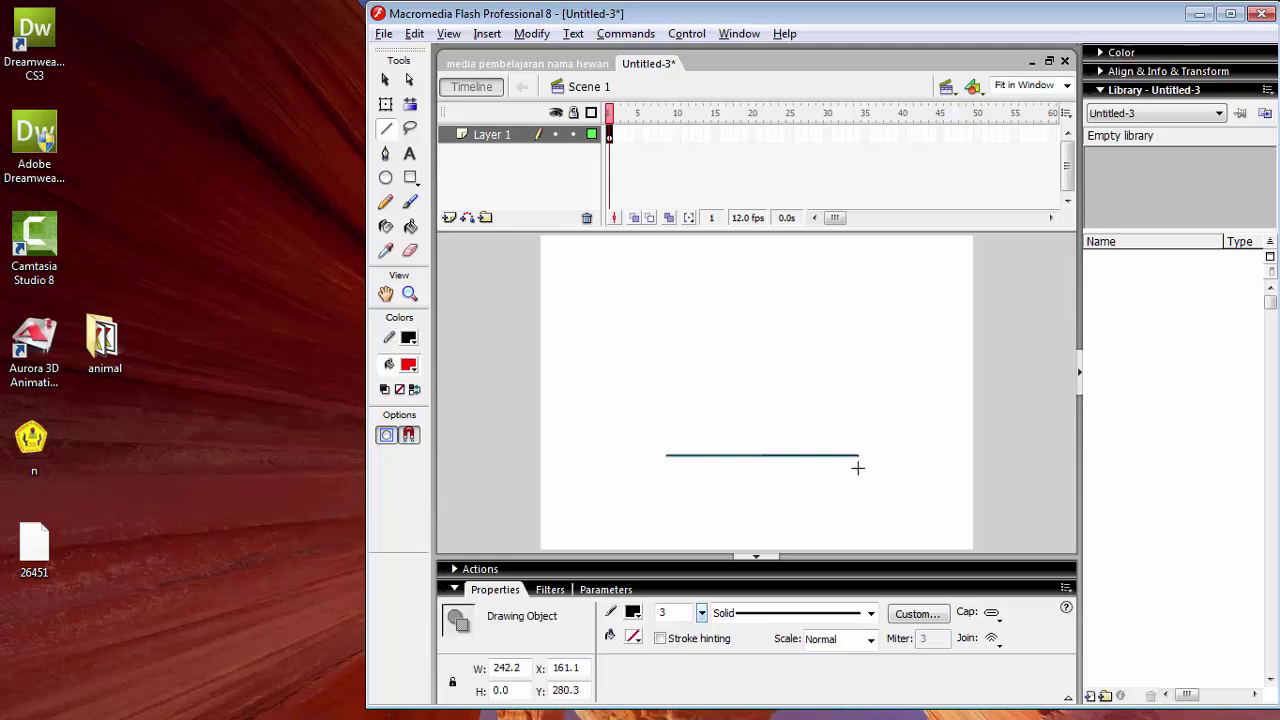
- Set the line's width to 200 pixels and zoom in closely on it
left_click(386, 80)
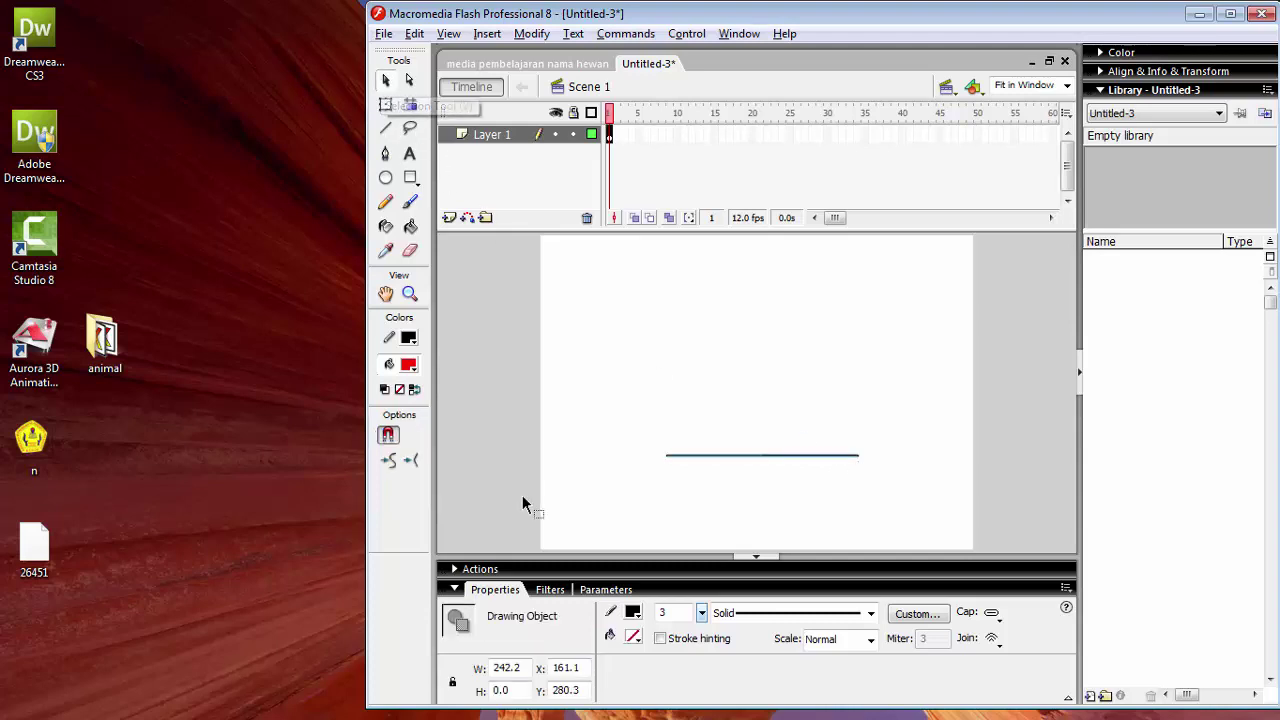
left_click(516, 667)
left_click_drag(516, 667, 502, 668)
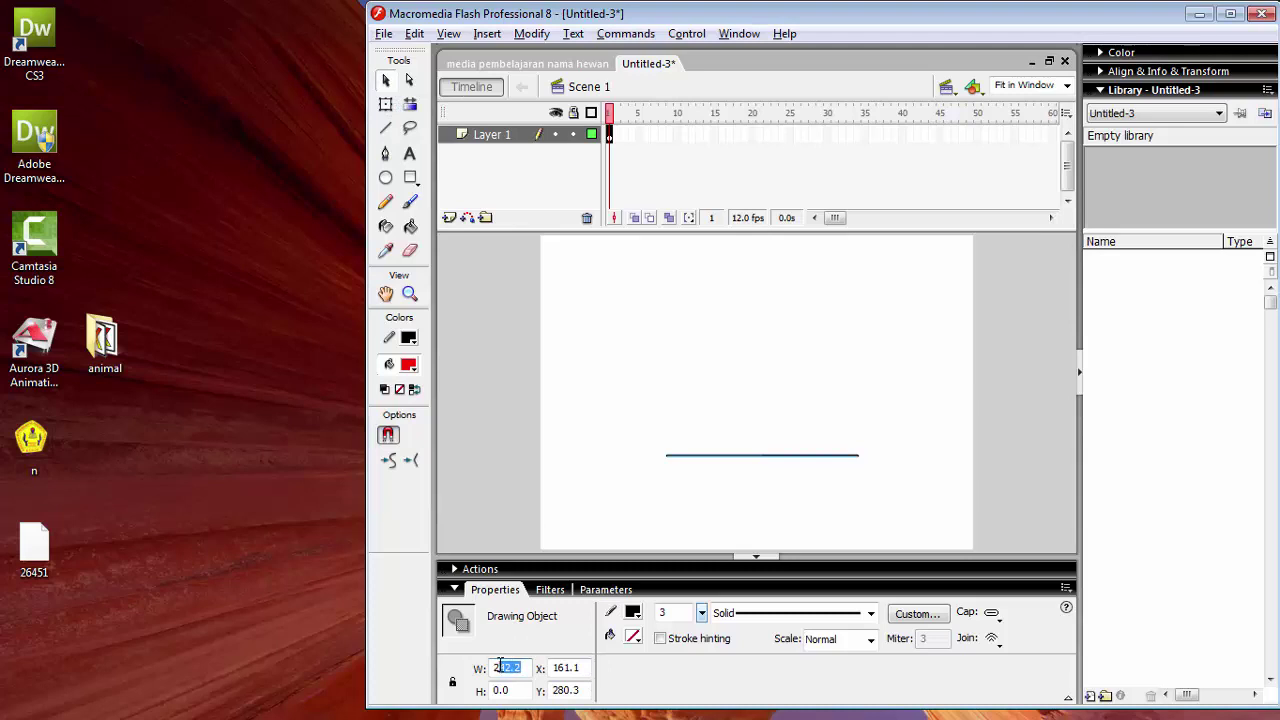
type("00")
key("Return")
left_click(803, 468)
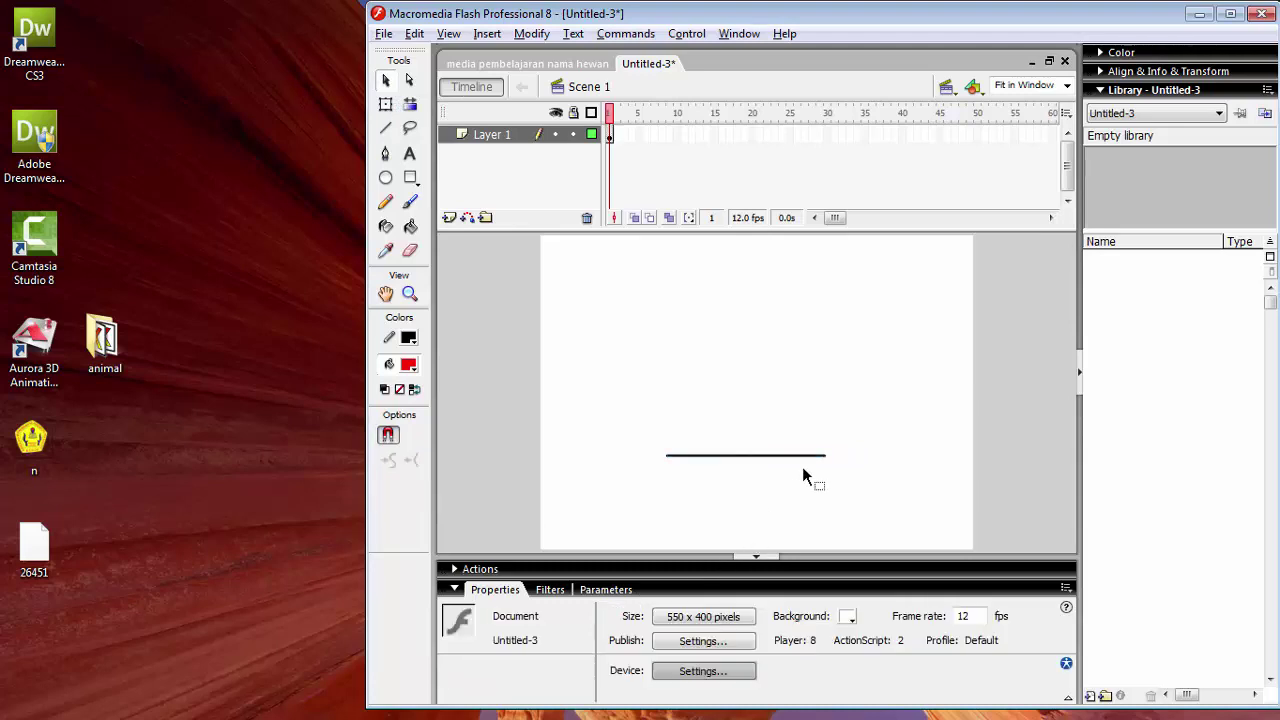
key("a")
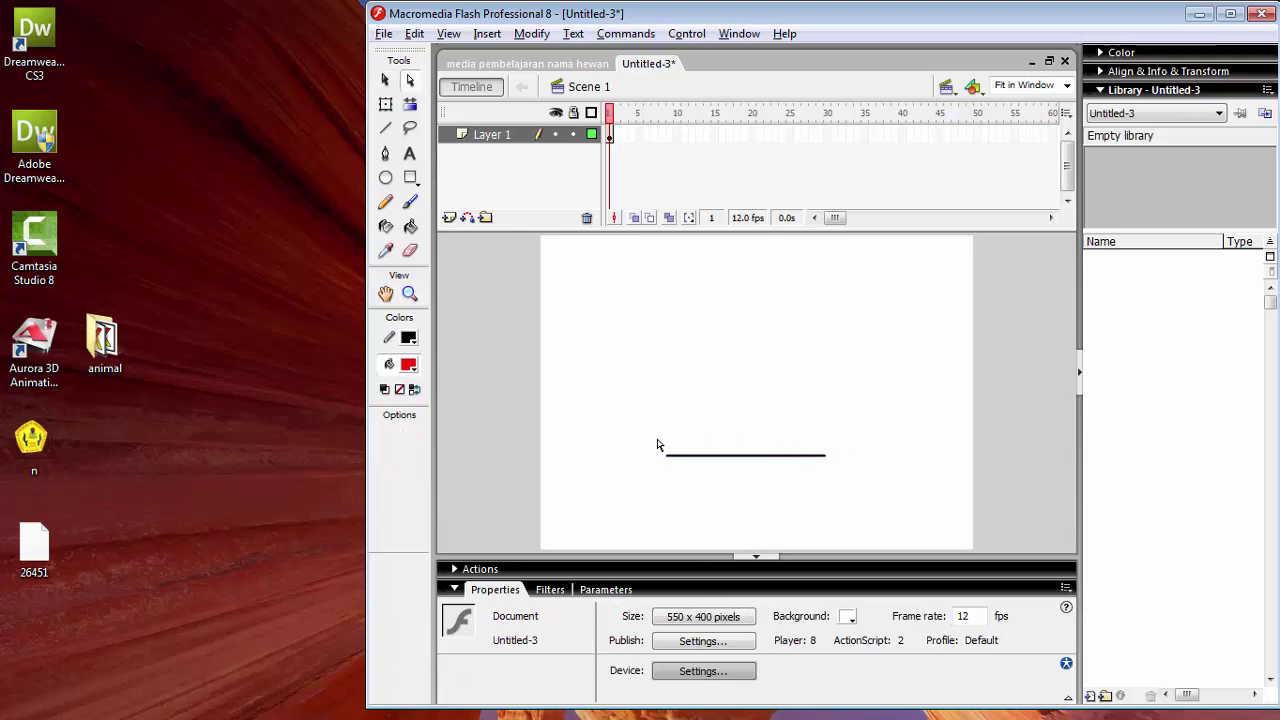
key("z")
left_click_drag(654, 437, 843, 496)
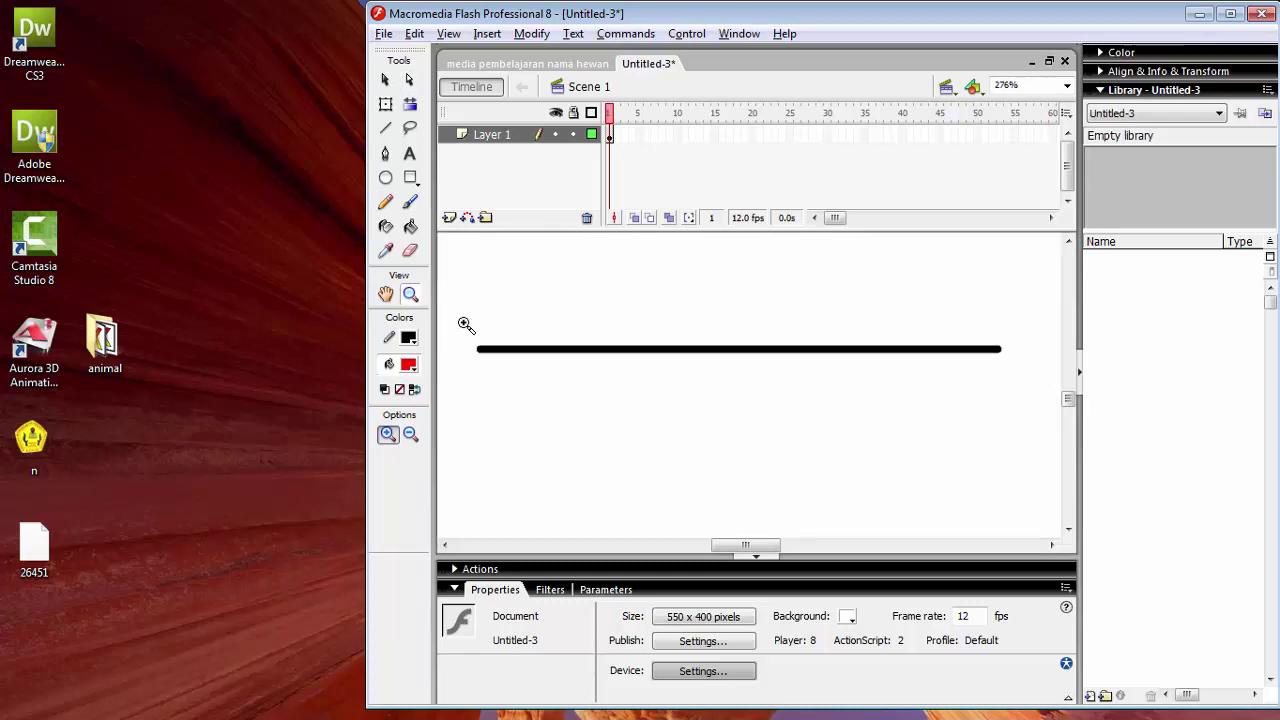
- Draw a small red circle below the line and give it a bright green outline
left_click(387, 180)
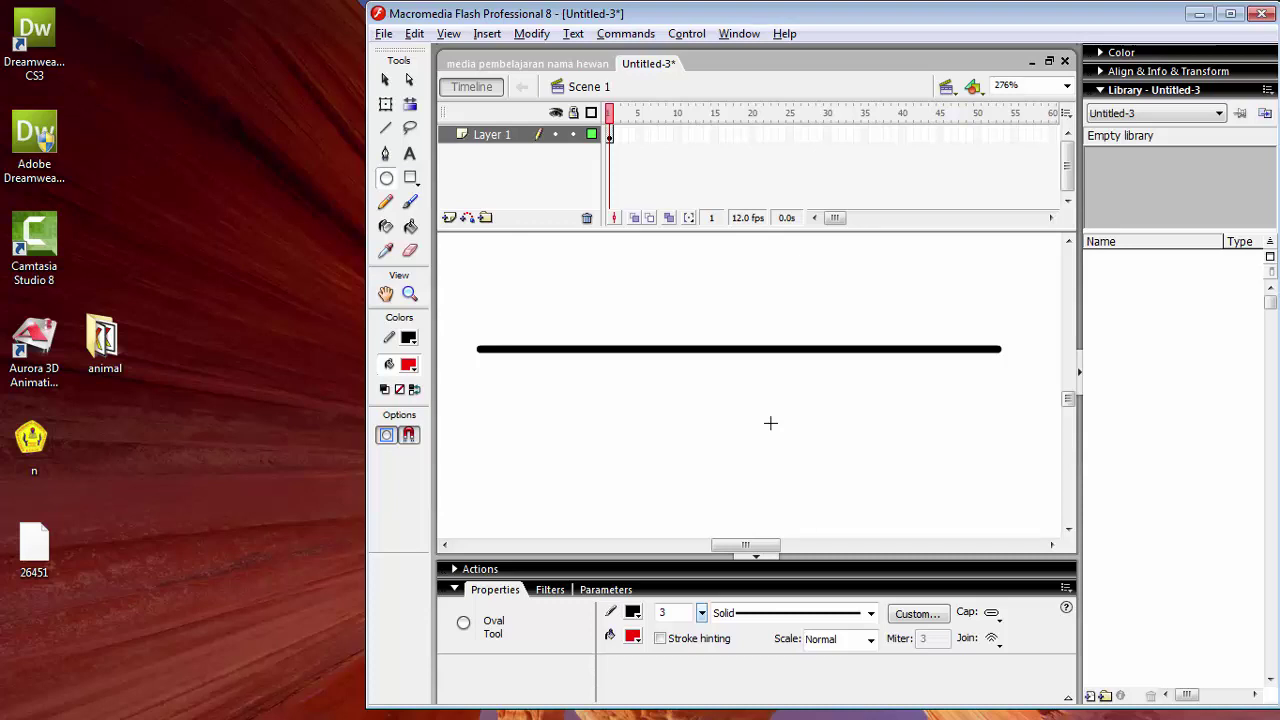
left_click_drag(780, 413, 834, 438)
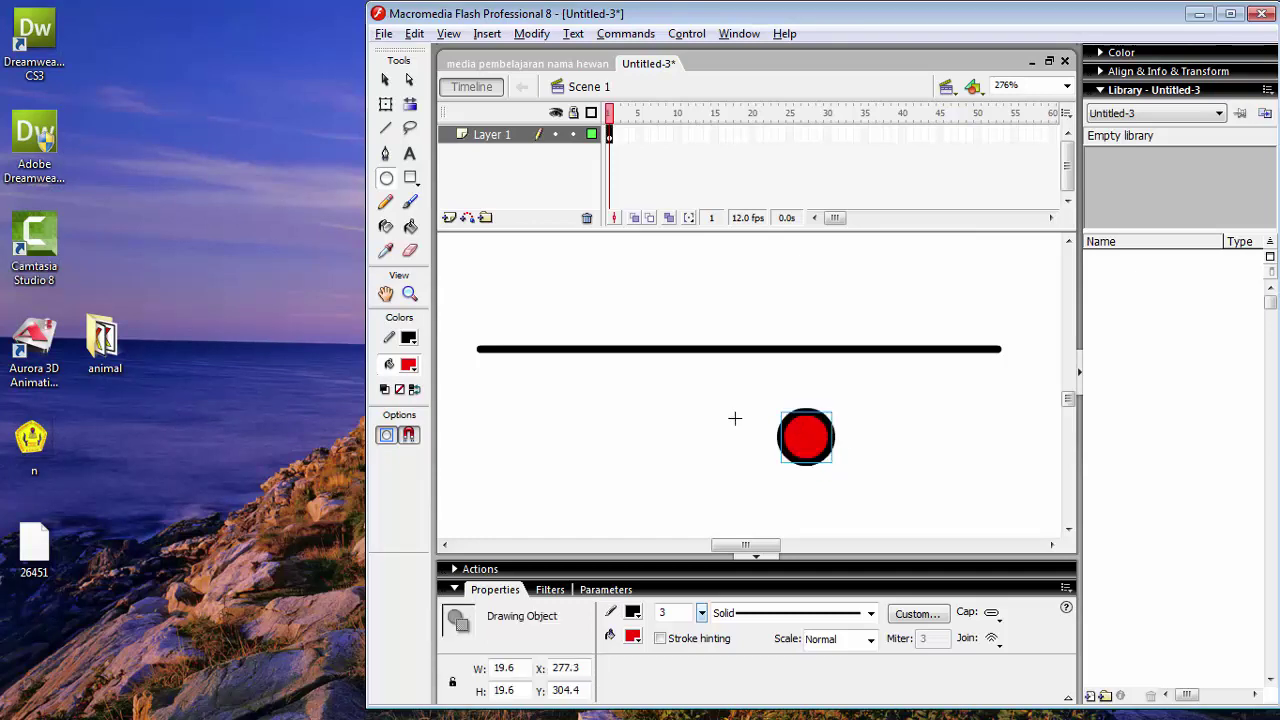
left_click(386, 80)
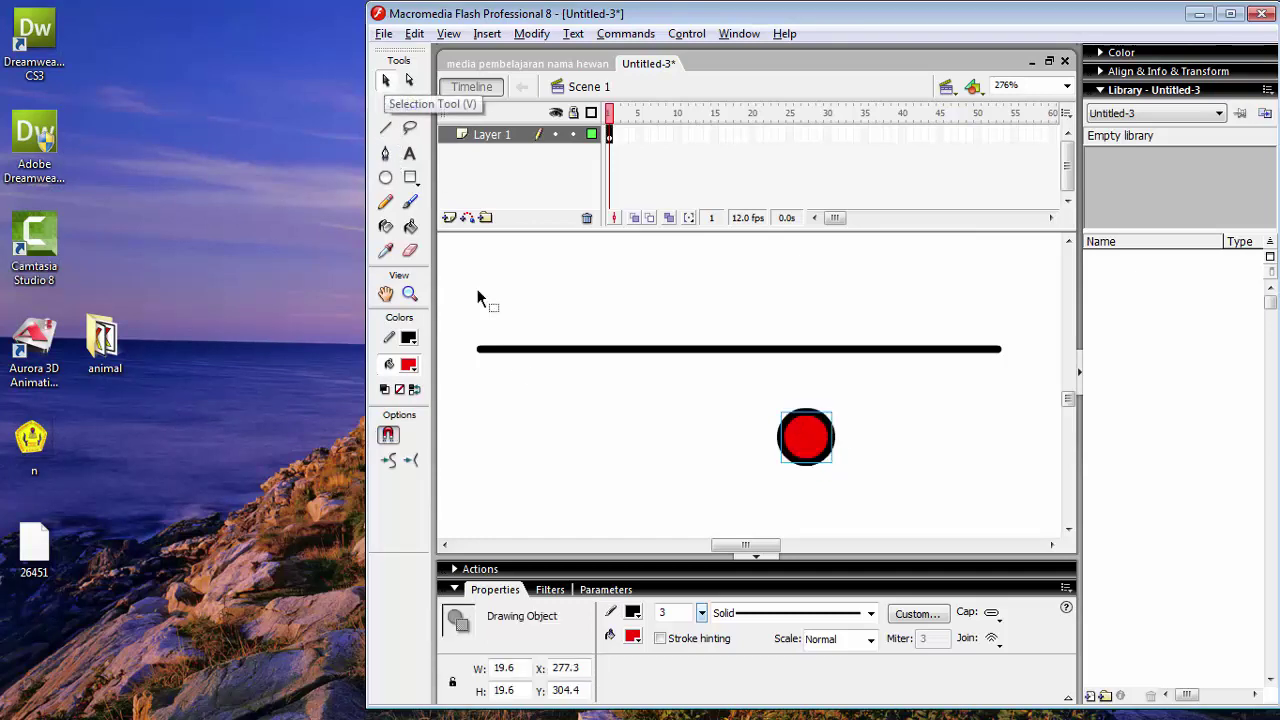
left_click(412, 341)
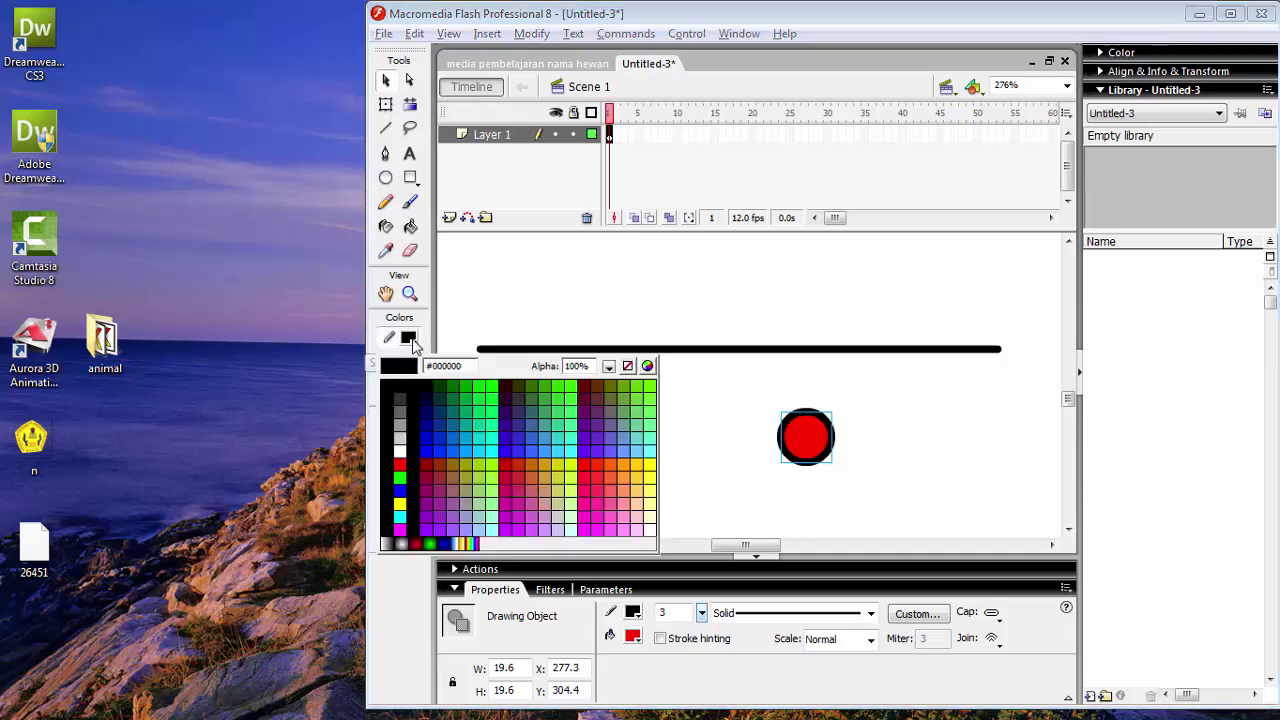
left_click(488, 385)
- Move the green-outlined circle onto the right end of the black line and reselect the line
left_click_drag(818, 452, 961, 355)
left_click(953, 430)
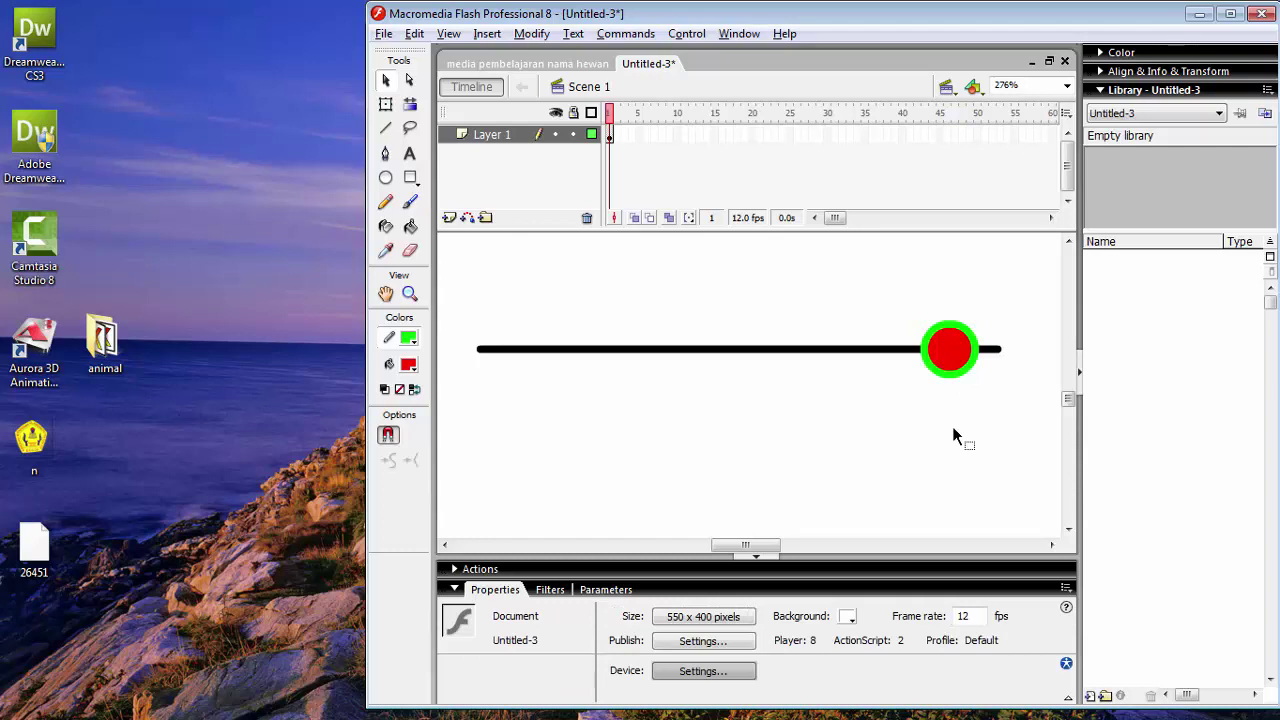
left_click(880, 349)
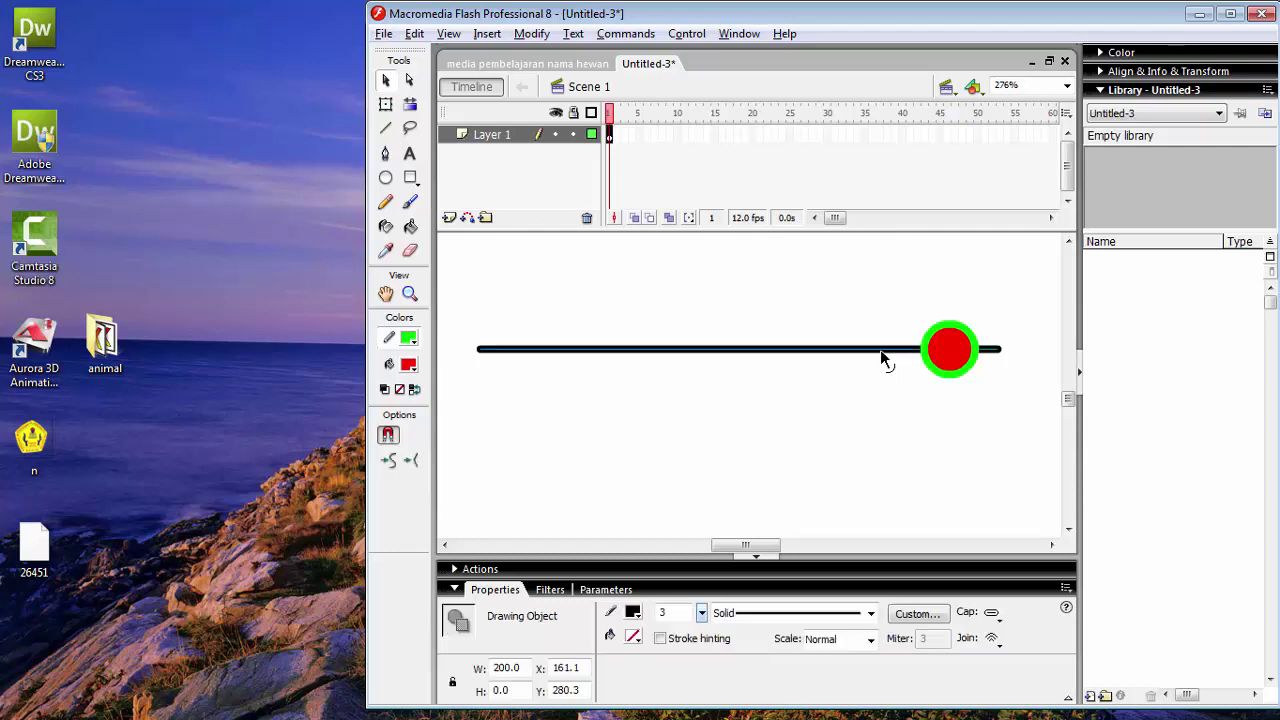
left_click(955, 368)
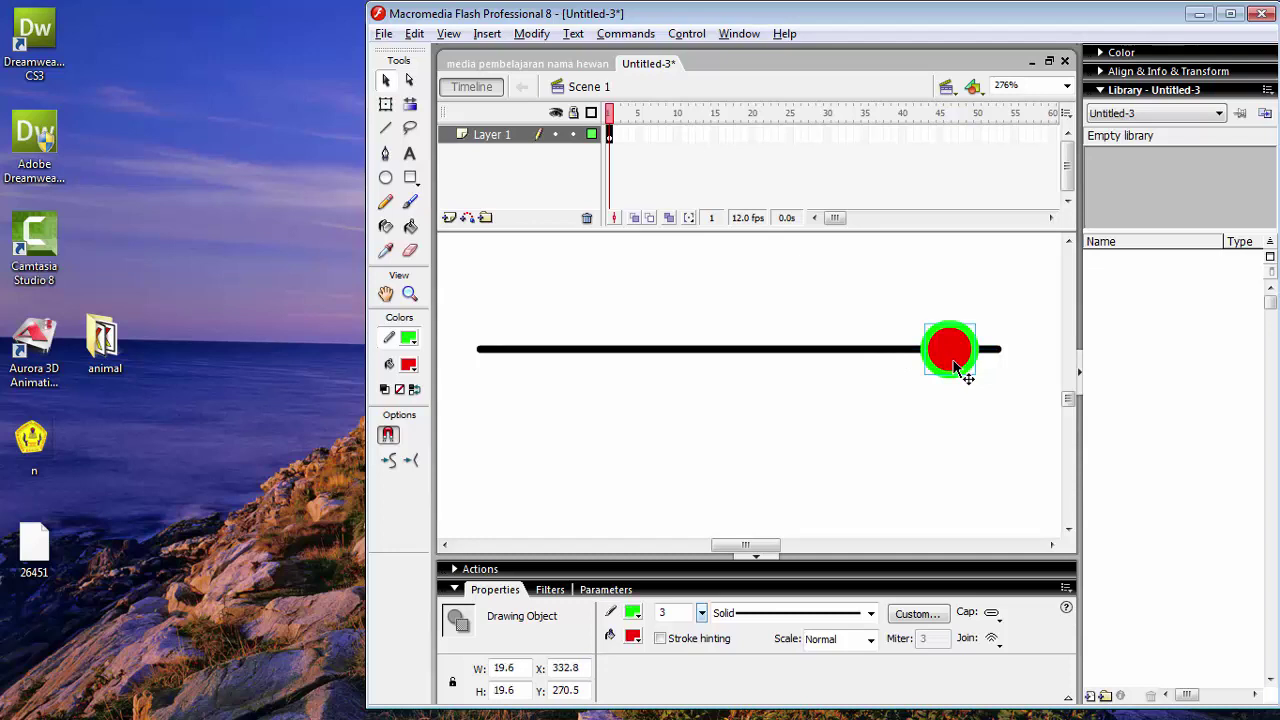
left_click(744, 351)
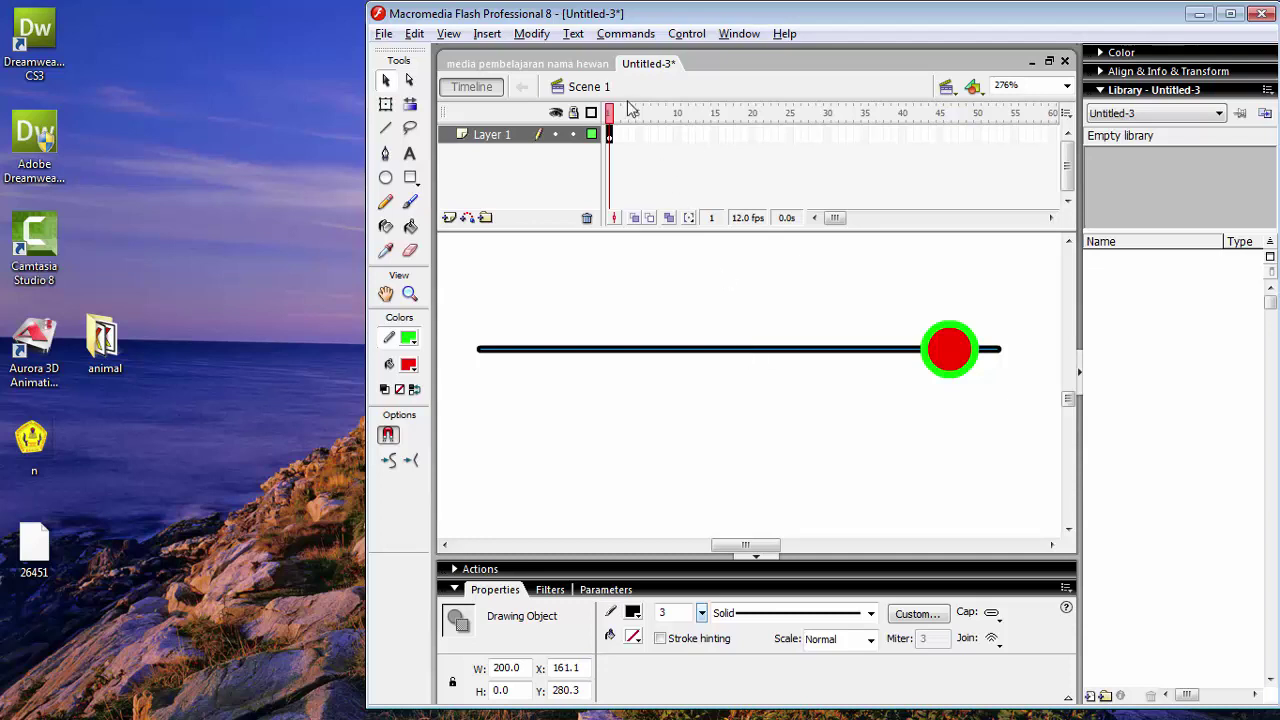
- Convert the black line into movie clip Symbol 1 with the instance name garis
left_click(533, 34)
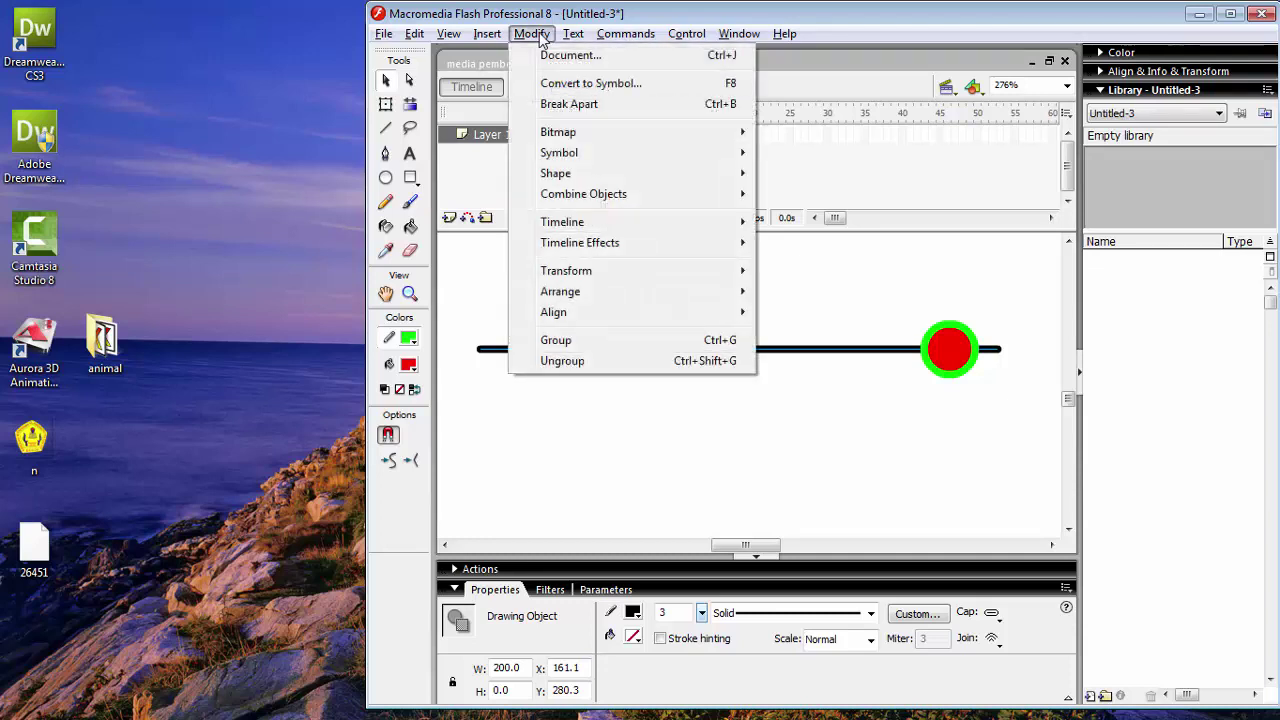
left_click(567, 86)
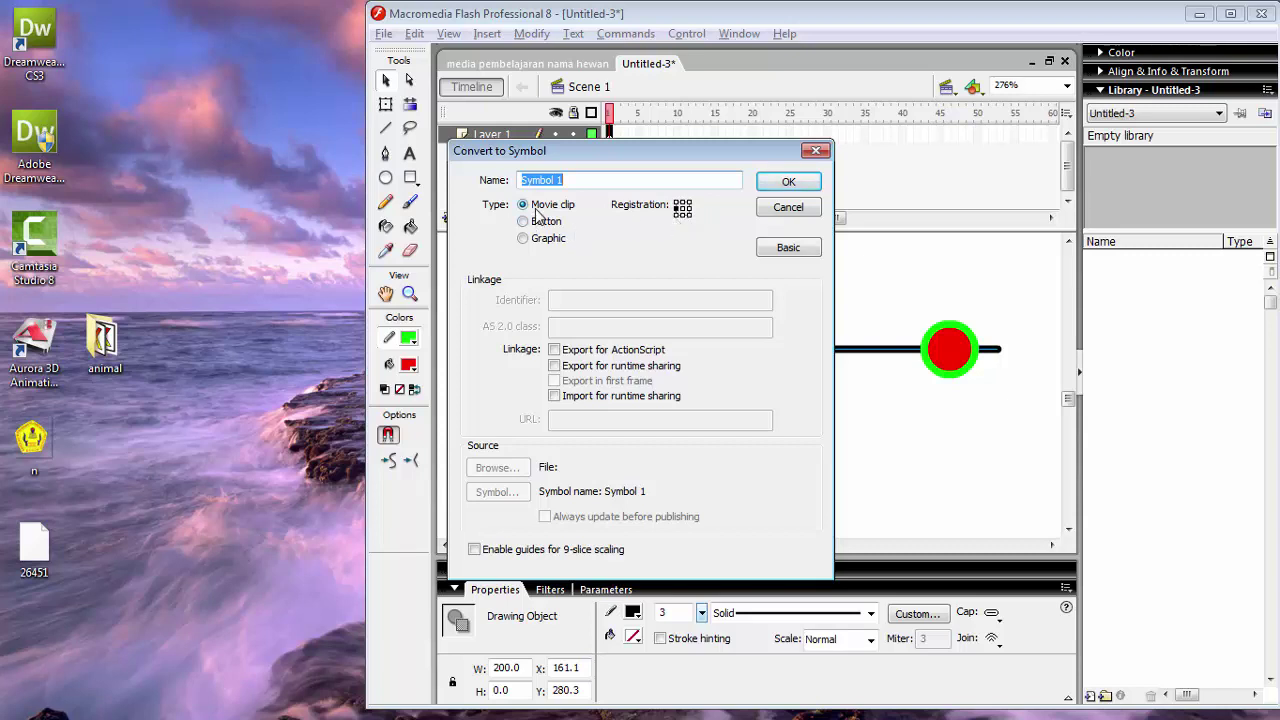
left_click(788, 183)
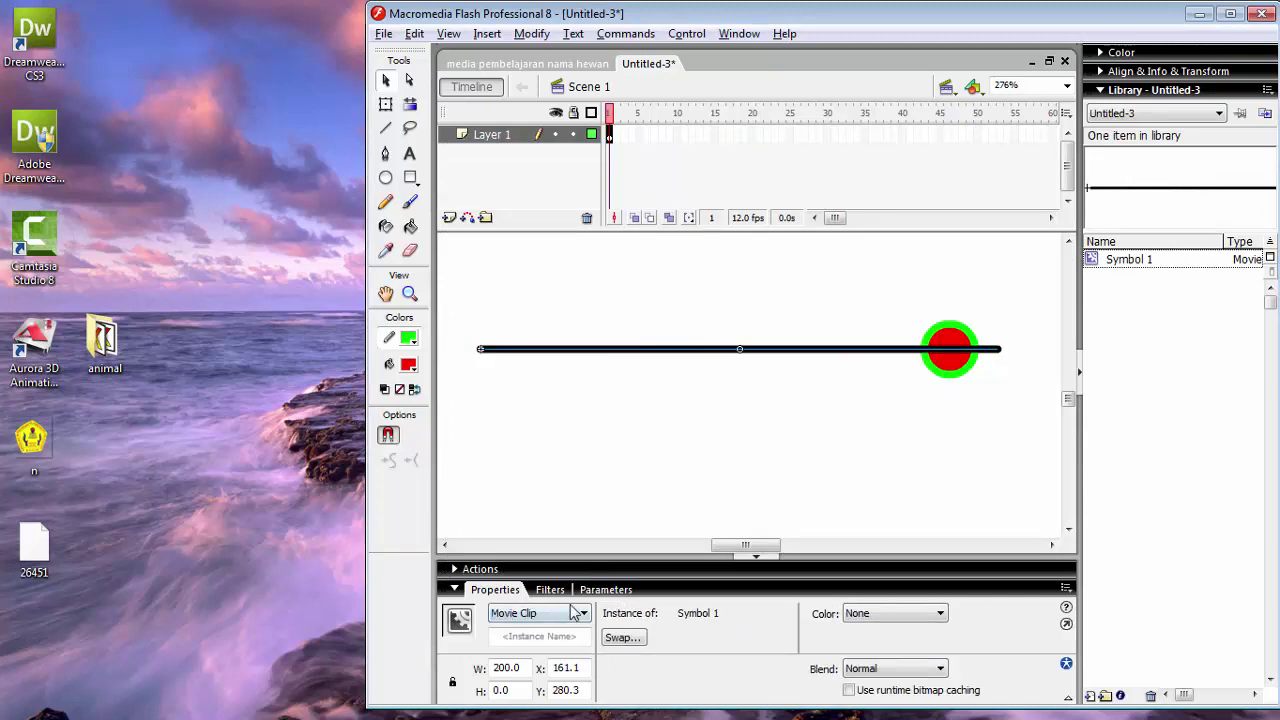
left_click(521, 634)
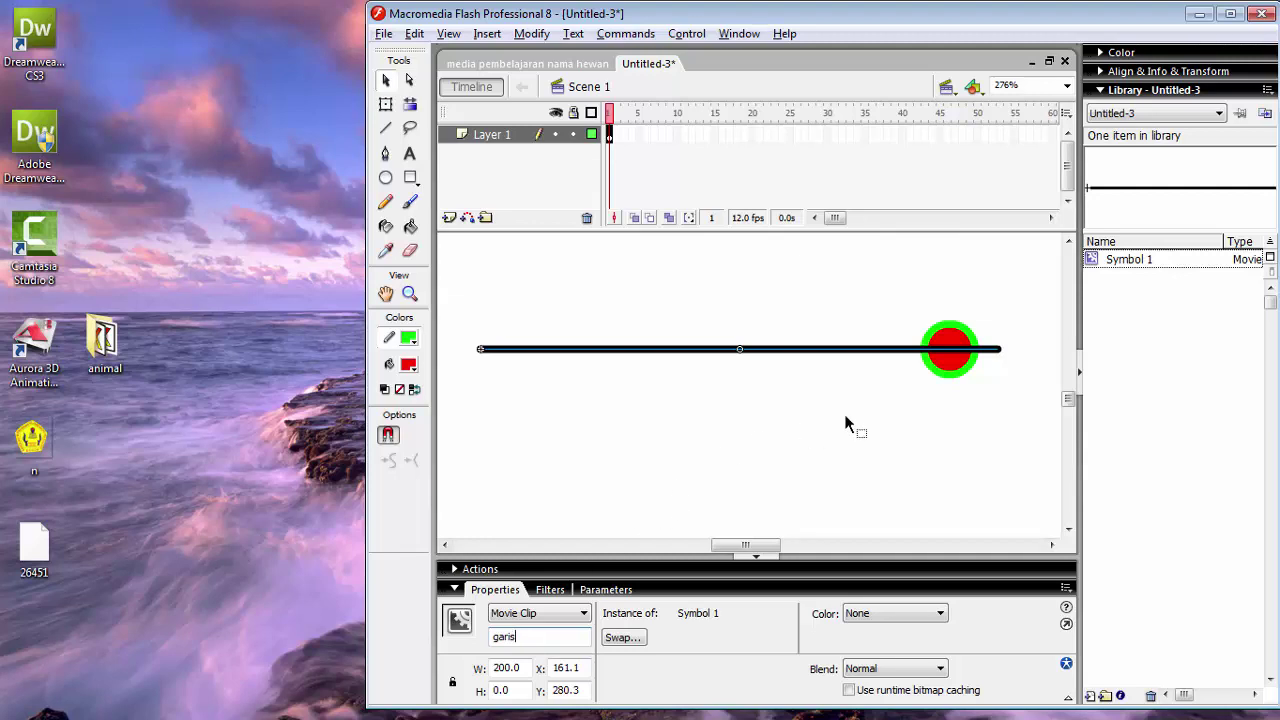
left_click(955, 377)
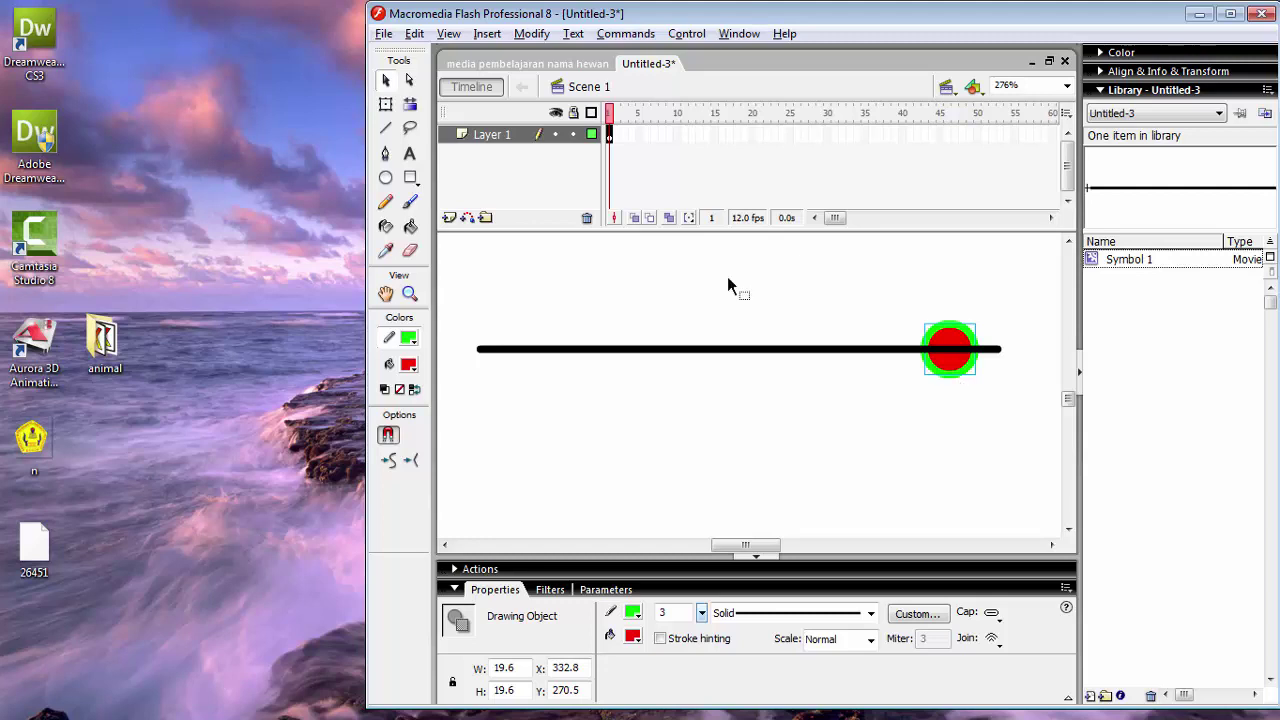
- Convert the red knob into movie clip Symbol 2 and enter the instance name 'sl'
left_click(529, 36)
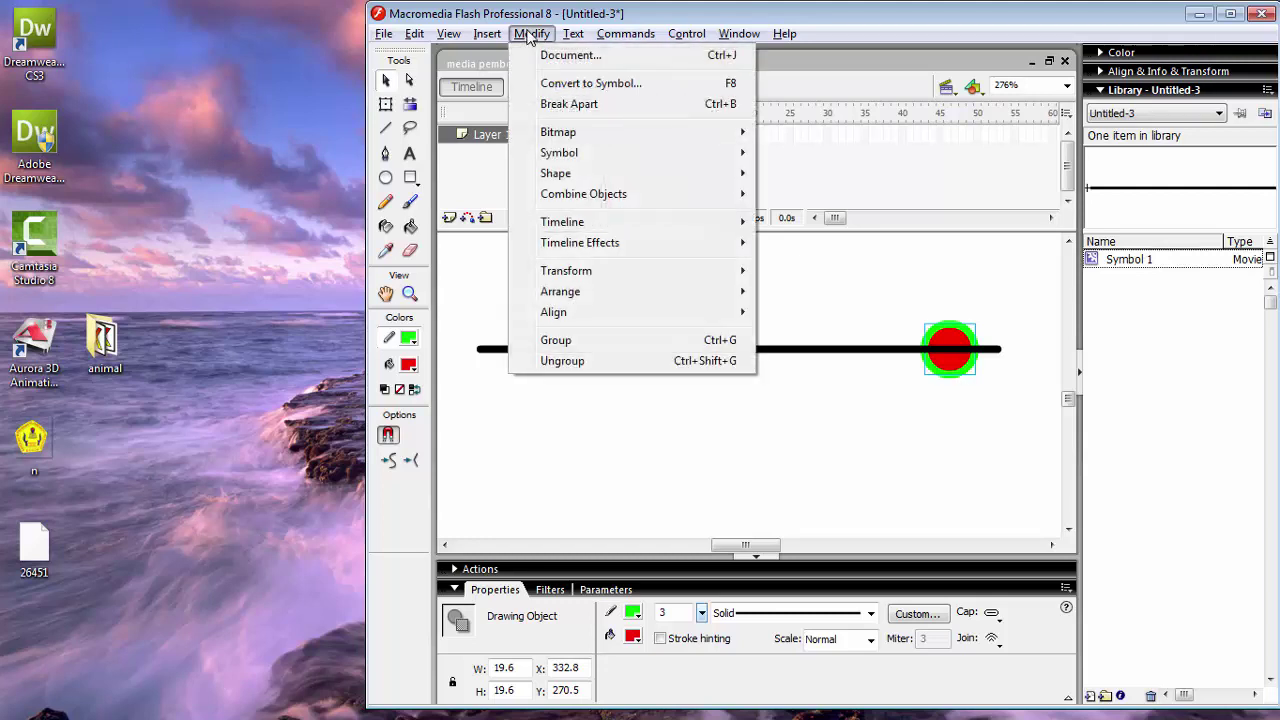
left_click(566, 88)
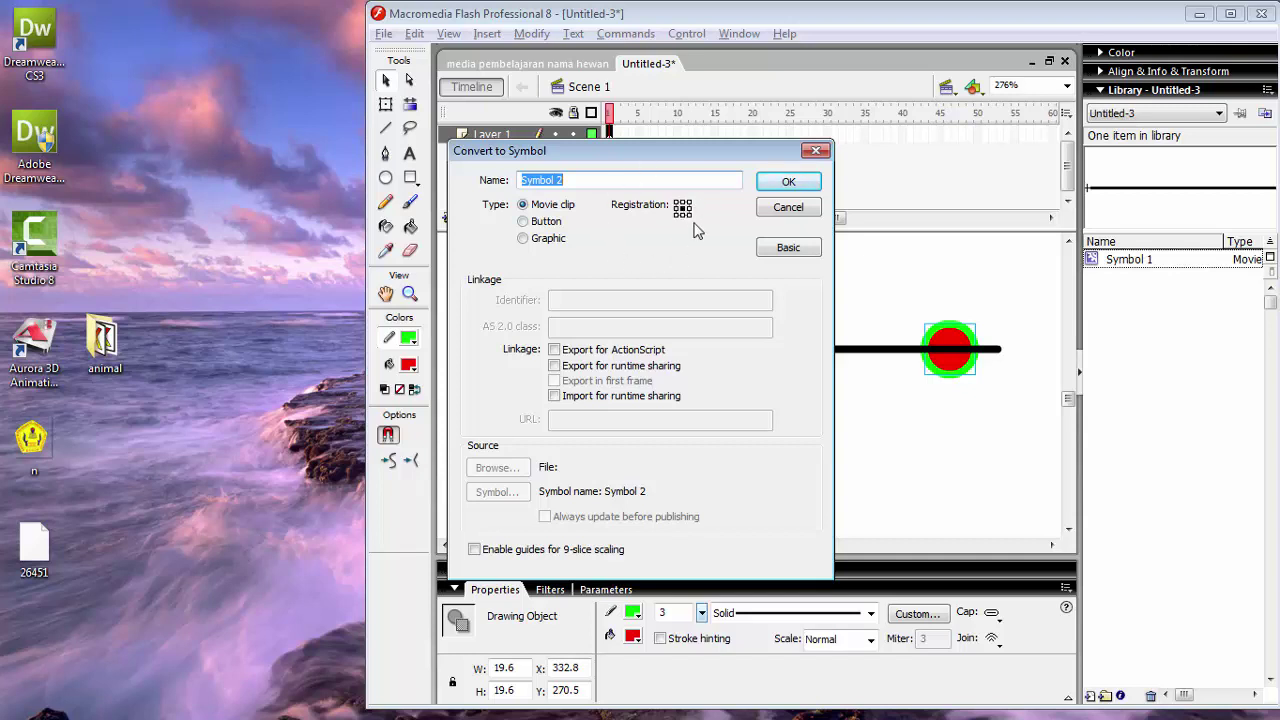
left_click(792, 184)
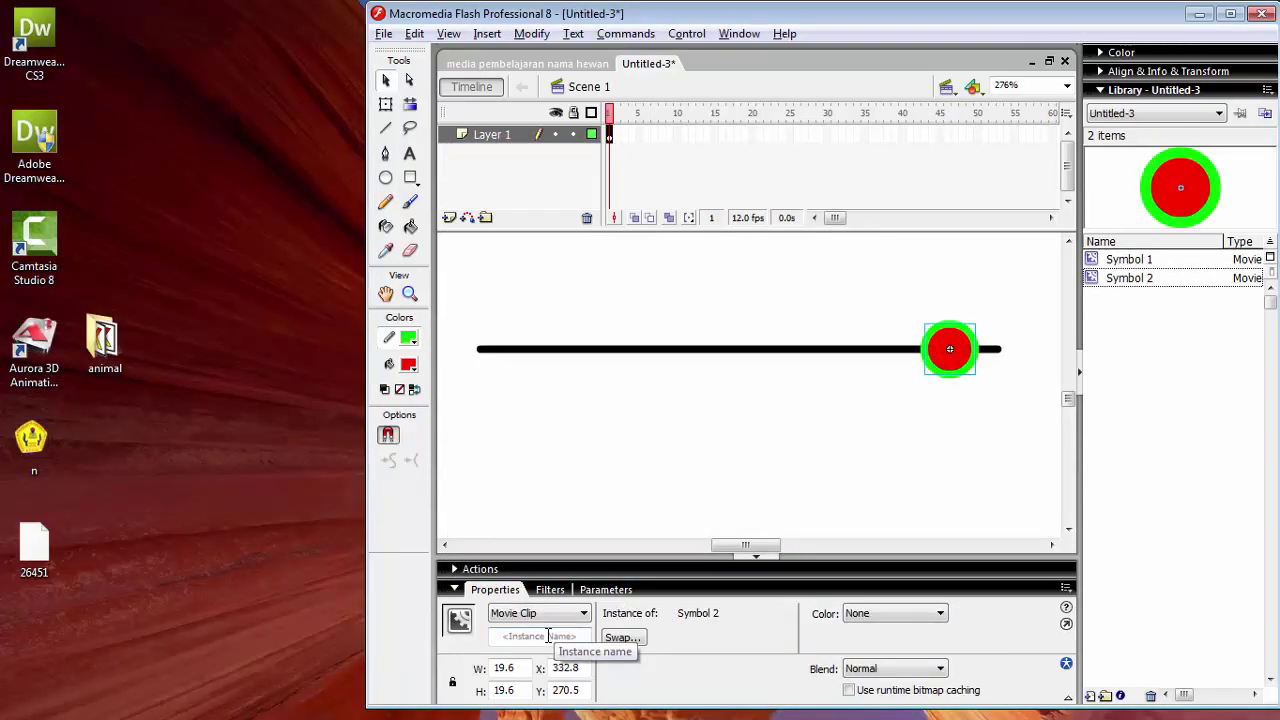
left_click(548, 636)
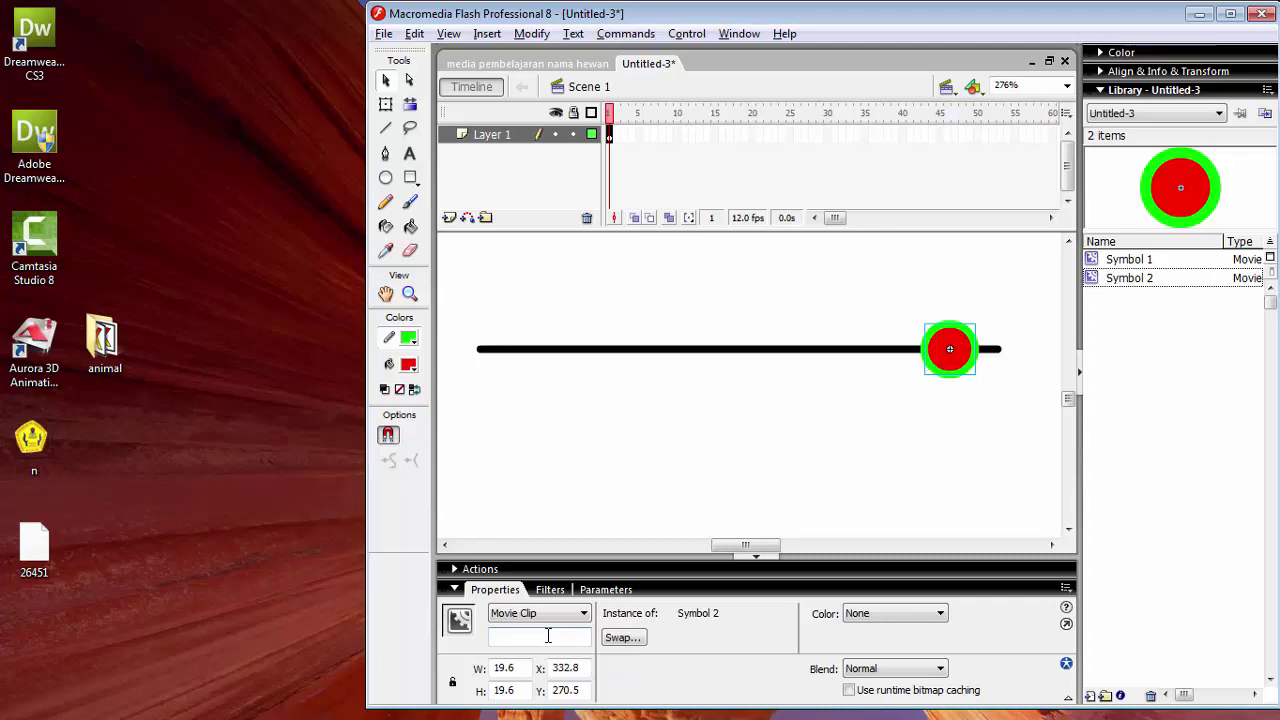
type("slider")
left_click(756, 487)
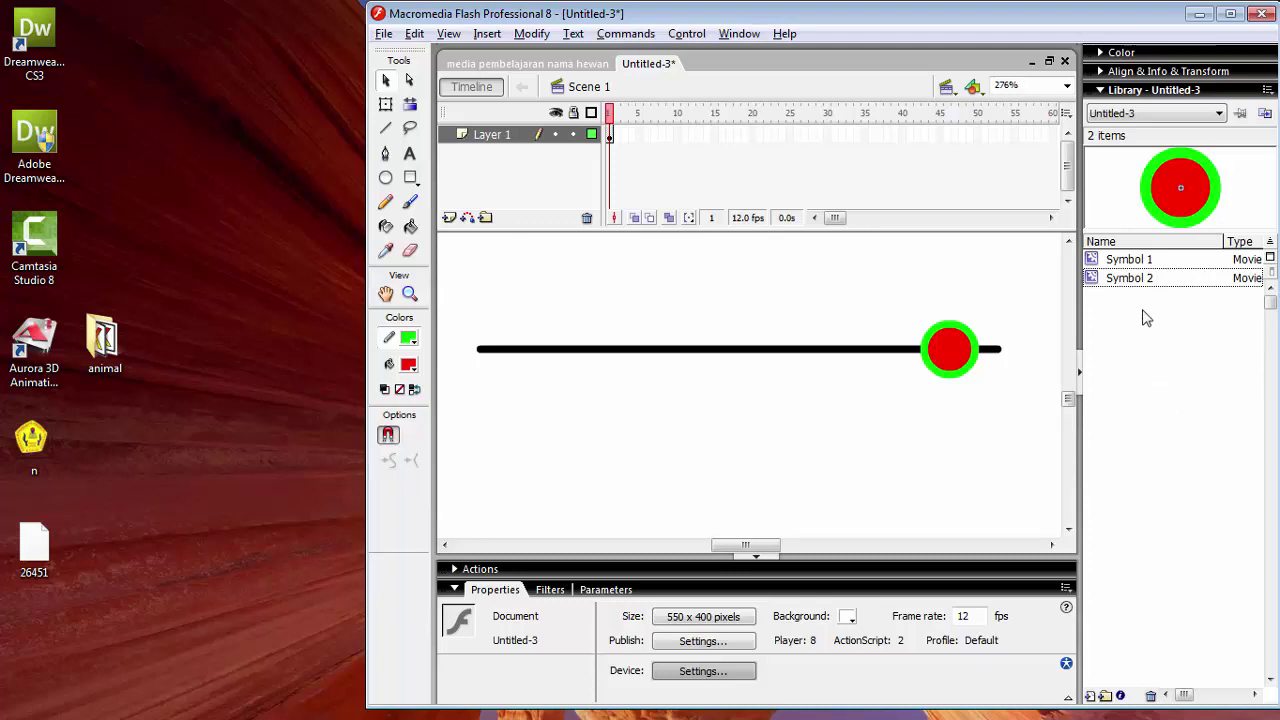
- Start Import to Library and browse to D:\Materi Kuliah\SMK Putra Pakuan
left_click(384, 38)
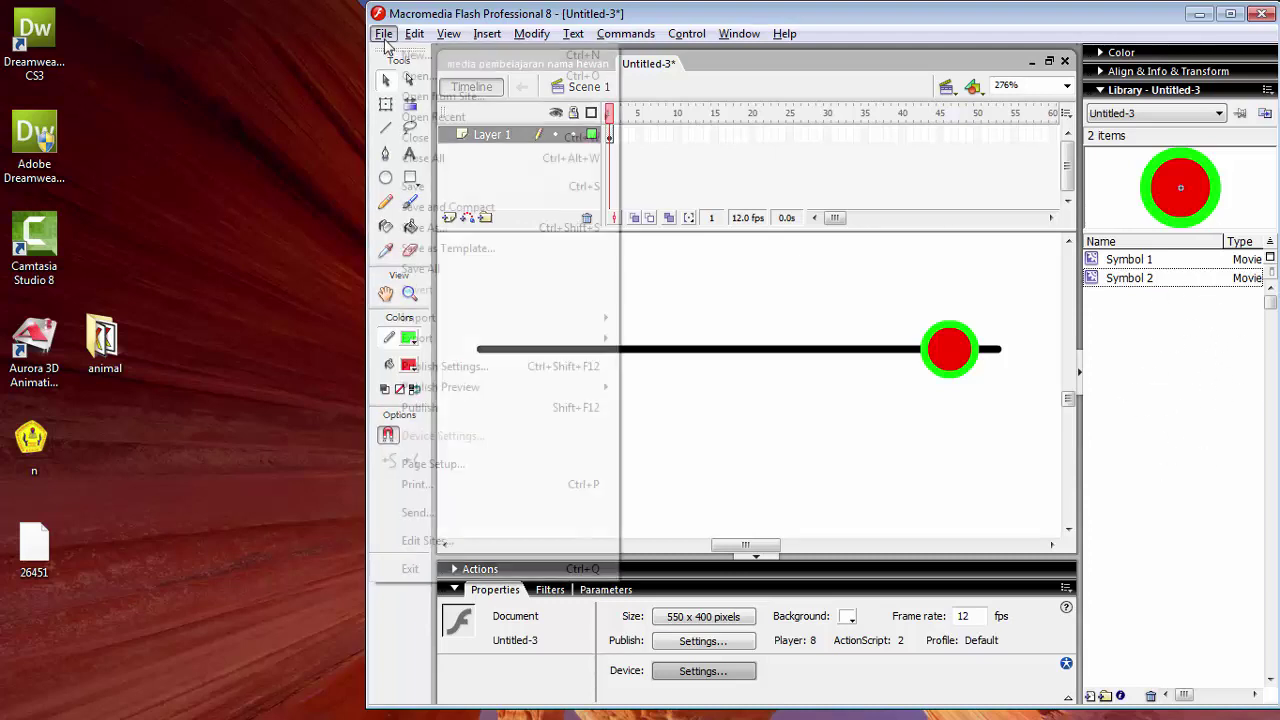
mouse_move(558, 319)
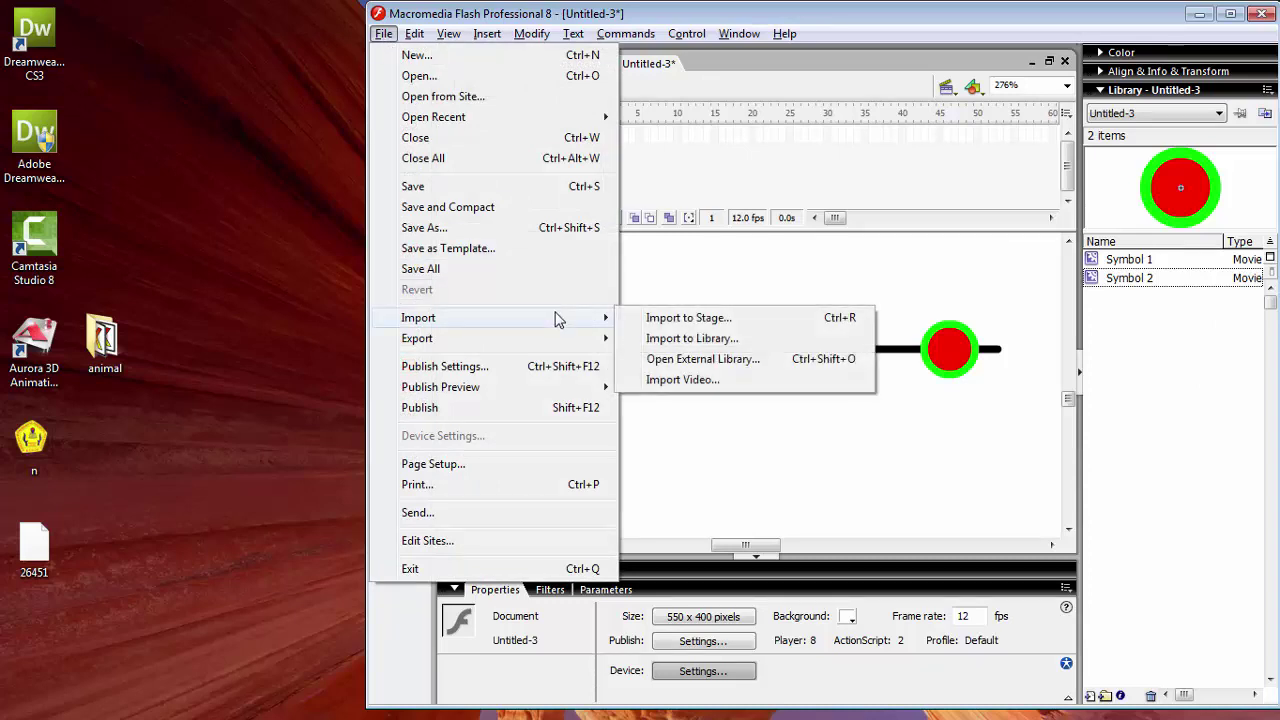
left_click(672, 345)
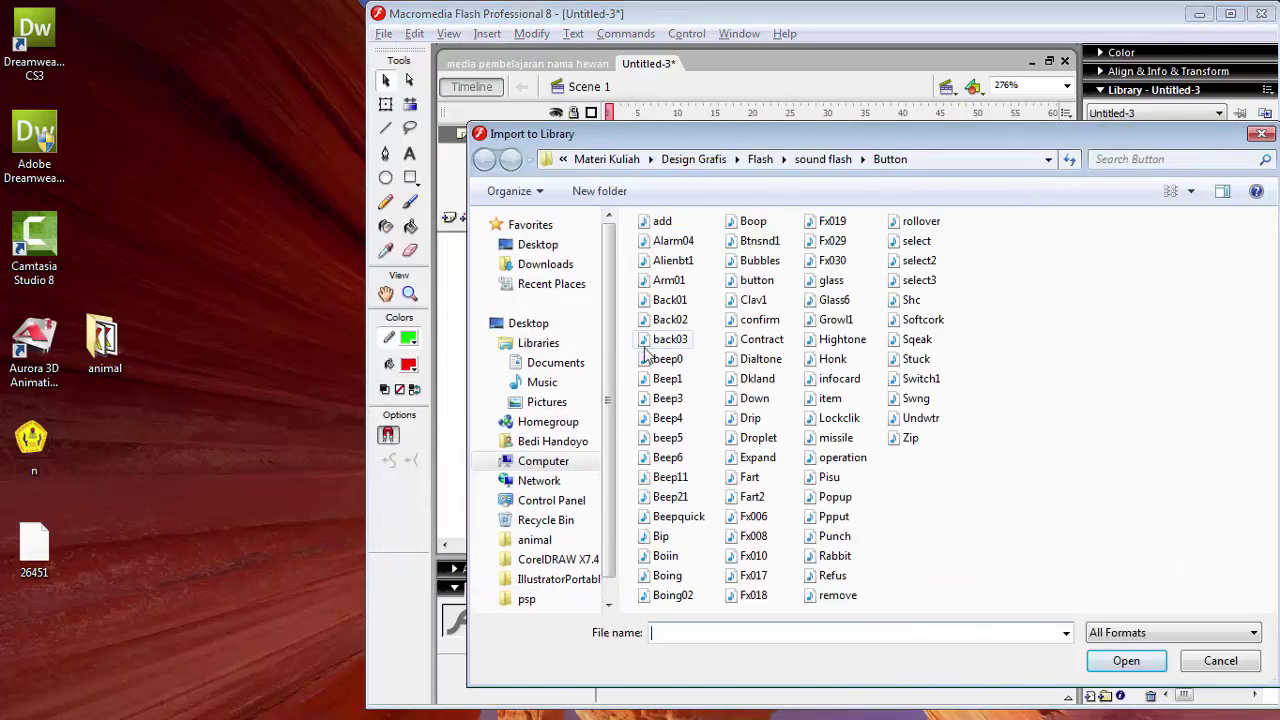
left_click(568, 460)
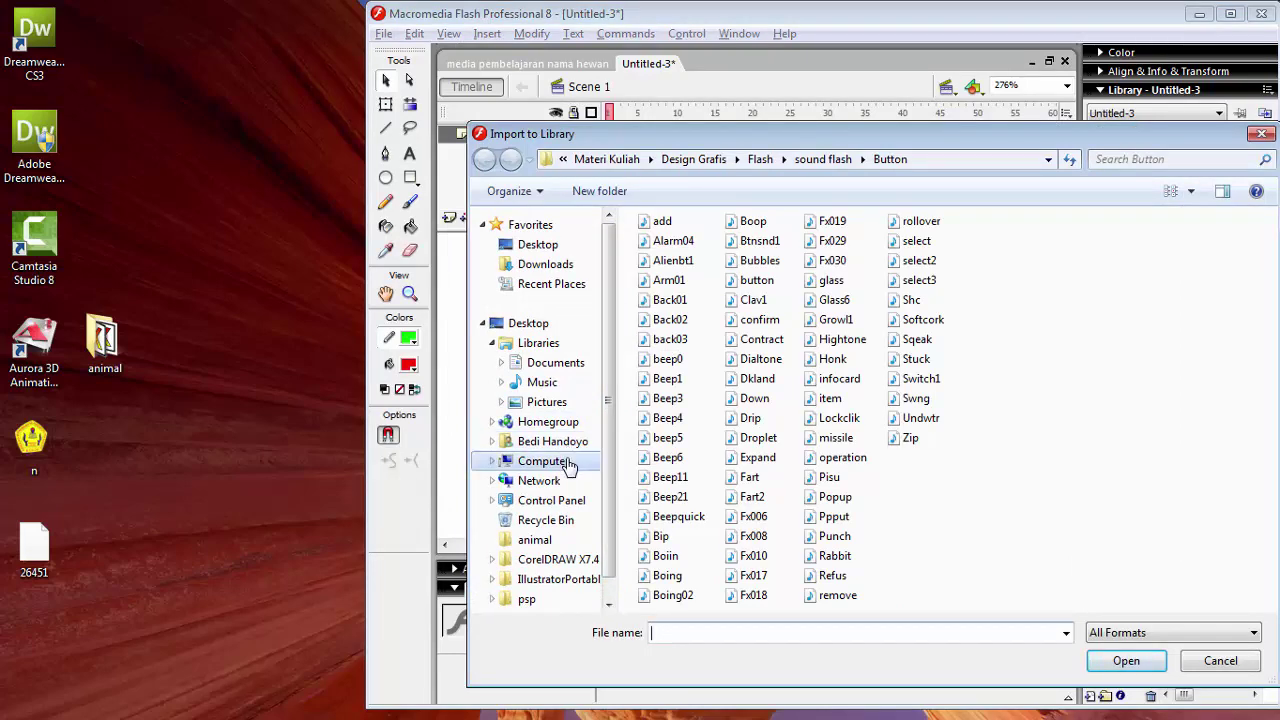
double_click(716, 270)
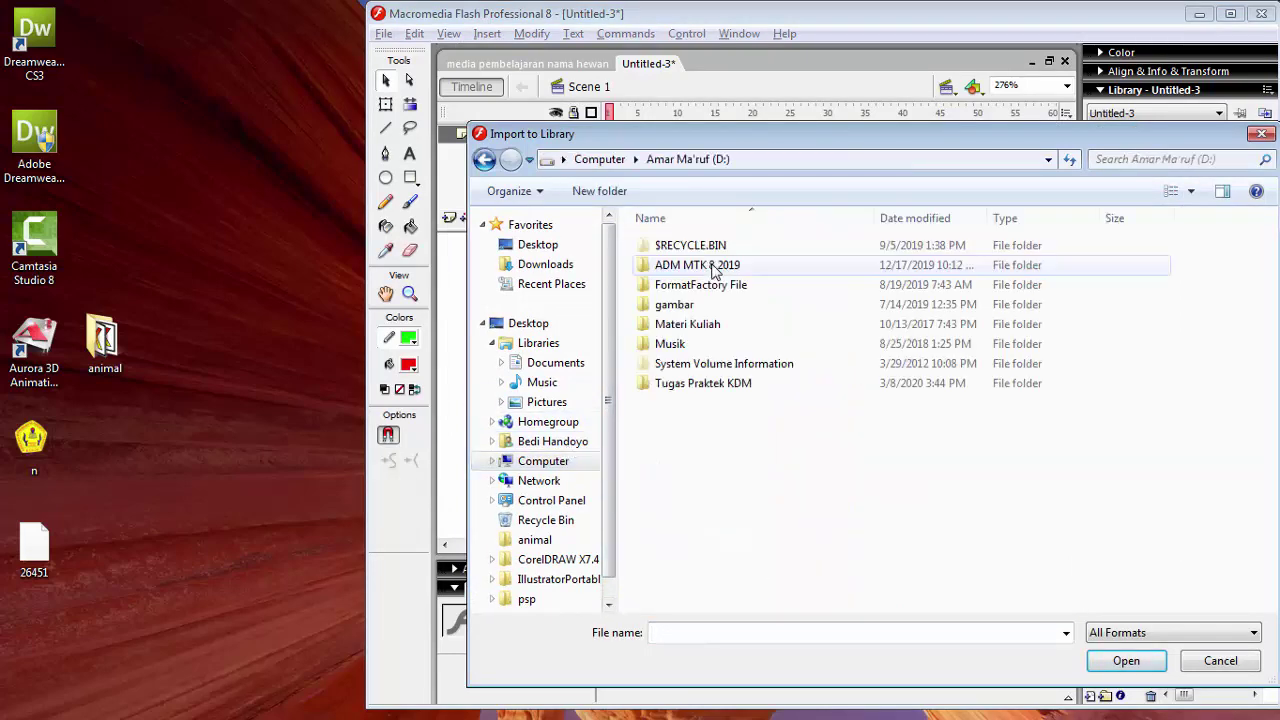
double_click(682, 324)
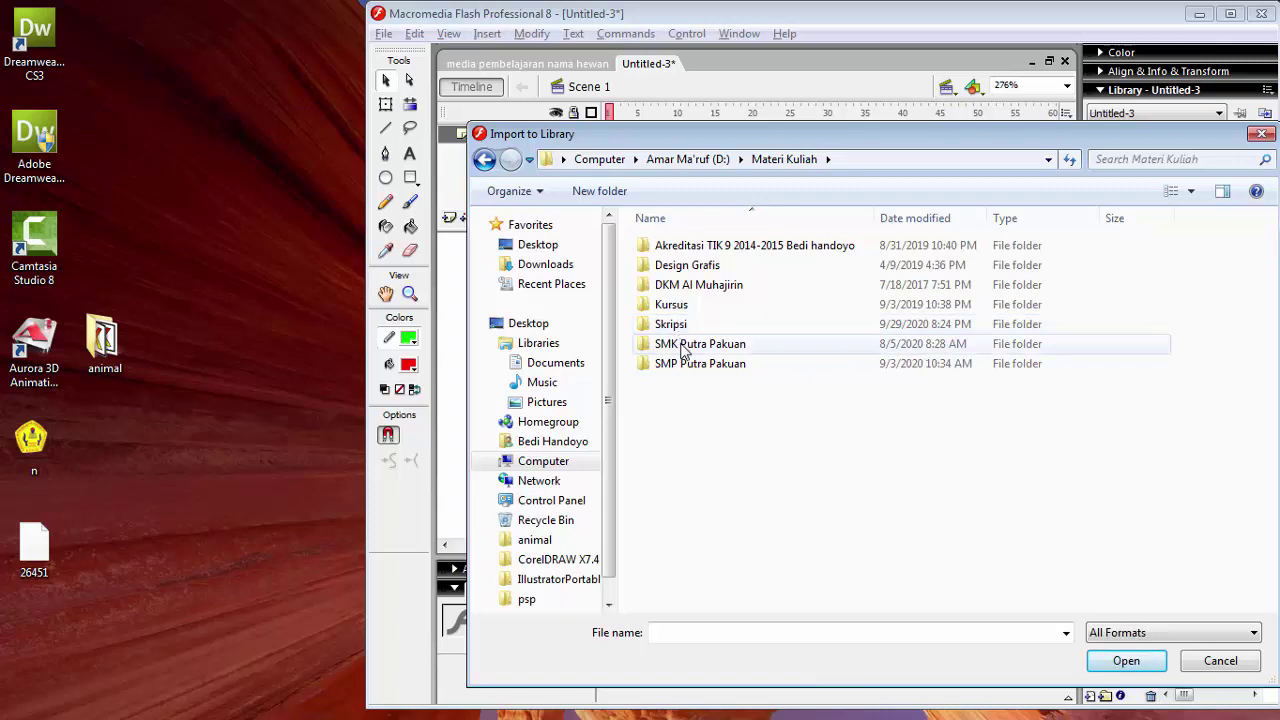
double_click(684, 344)
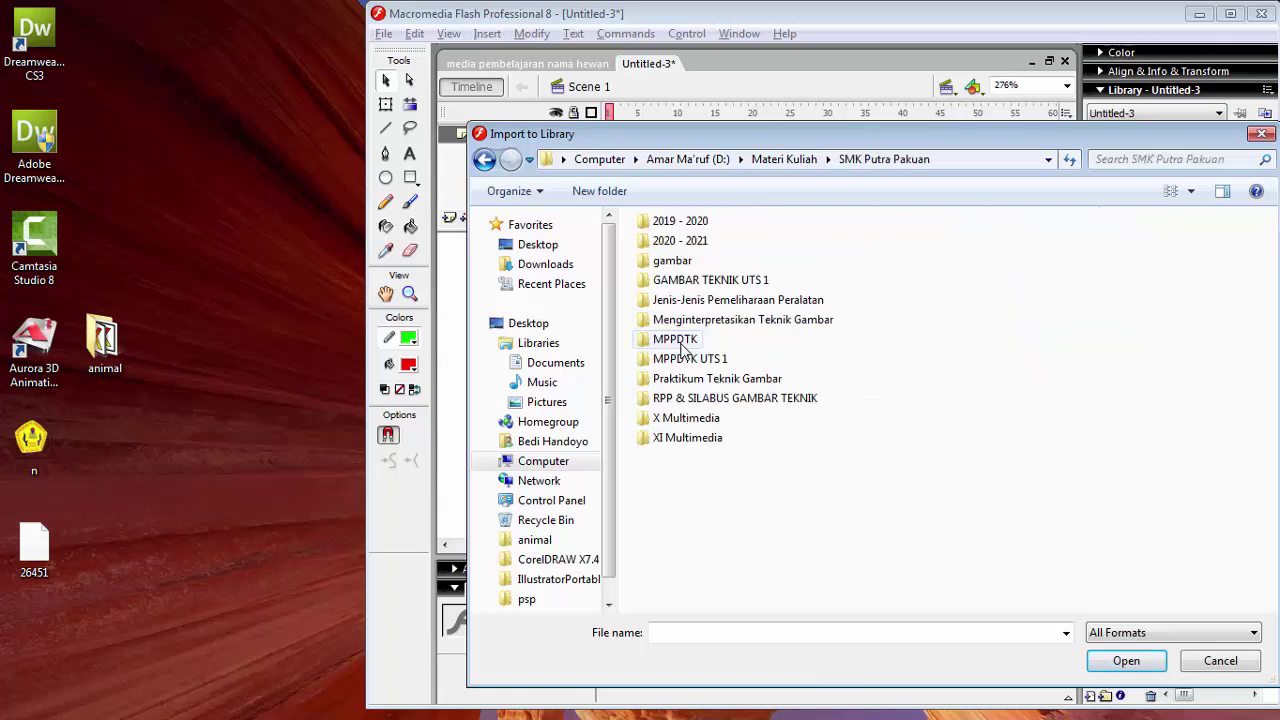
- Import the quirky-bright-and-fun sound from 2020 - 2021\desain media interaktif\materi into the library
double_click(683, 247)
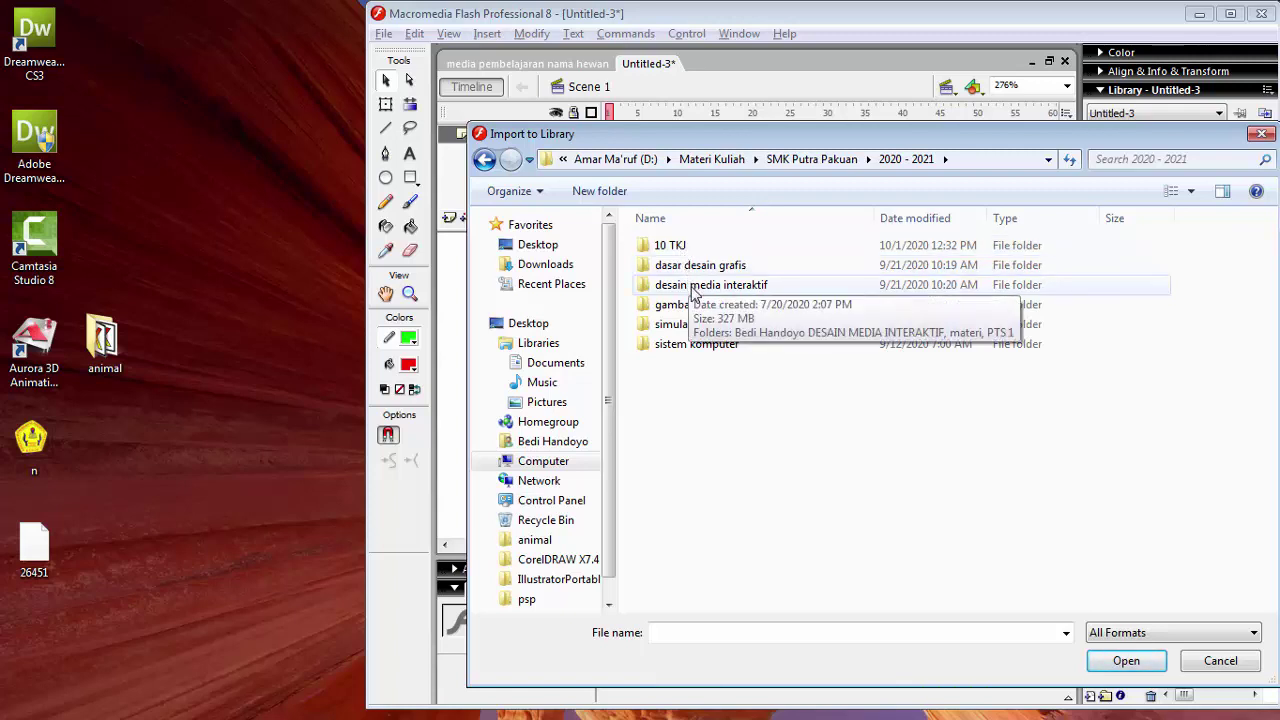
double_click(692, 288)
left_click(687, 267)
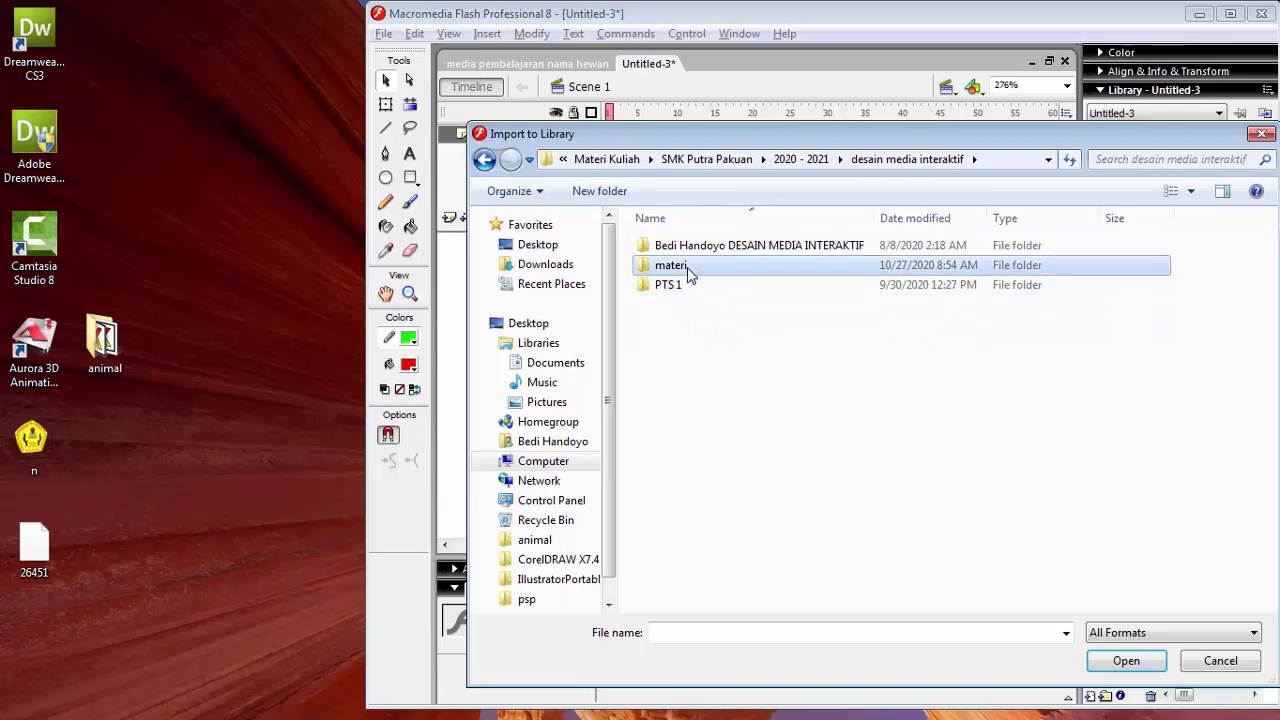
double_click(687, 267)
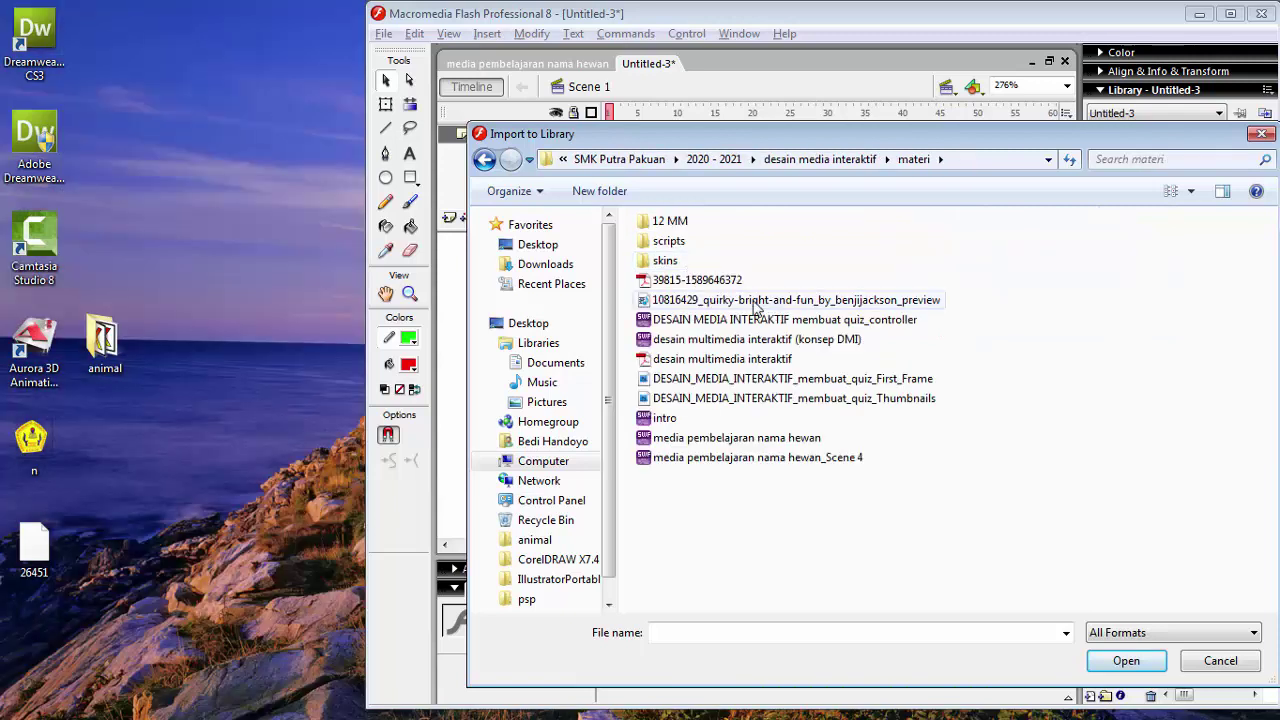
left_click(757, 303)
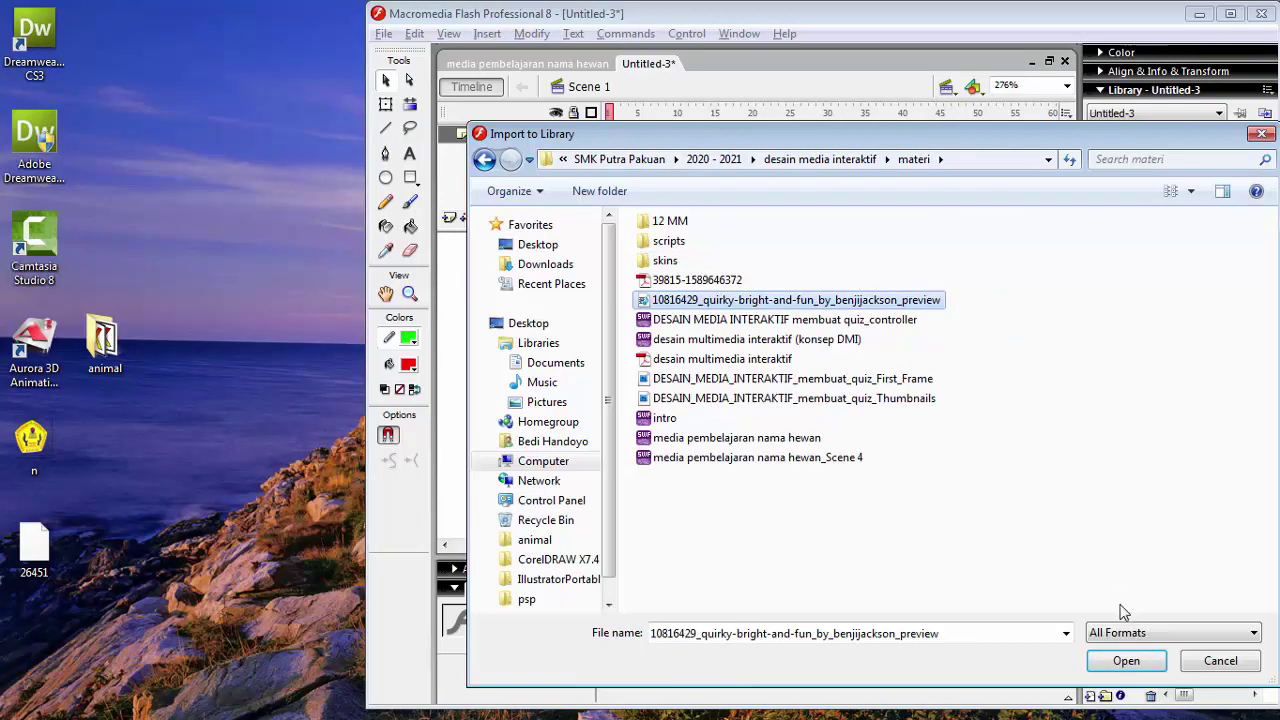
left_click(1126, 662)
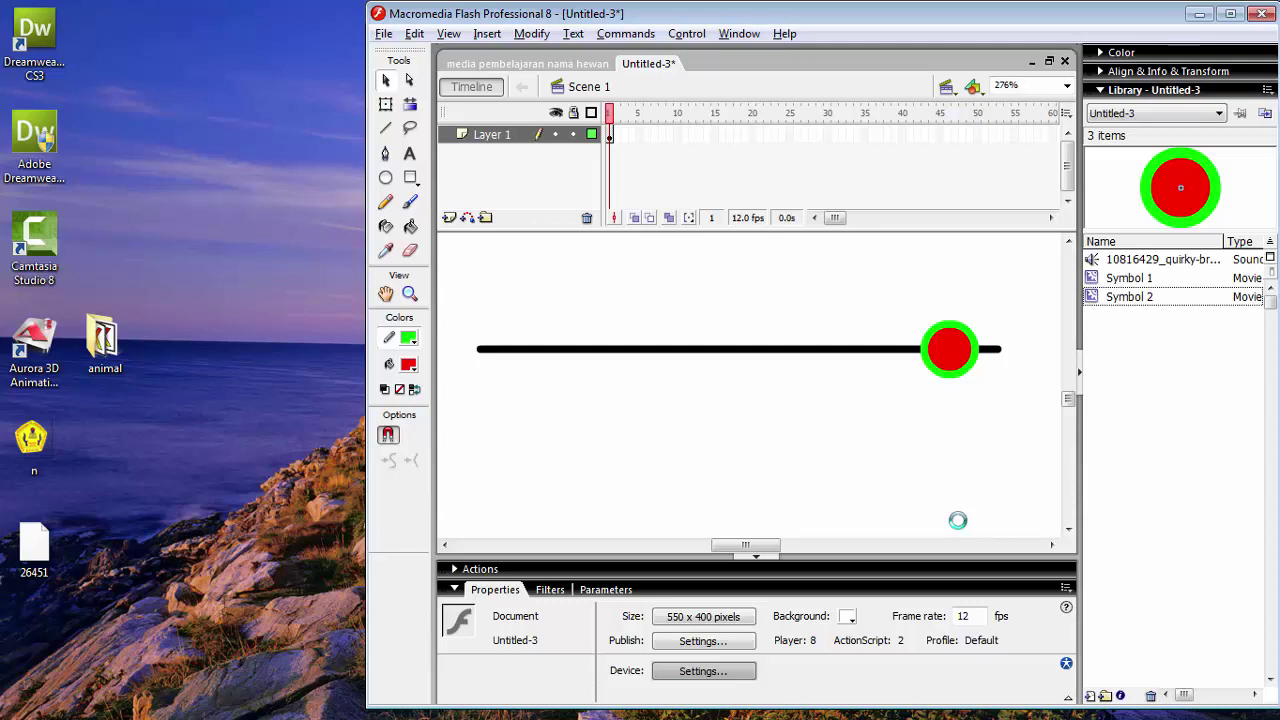
- Export the imported sound for ActionScript in the first frame with linkage identifier 'musik'
left_click(1149, 264)
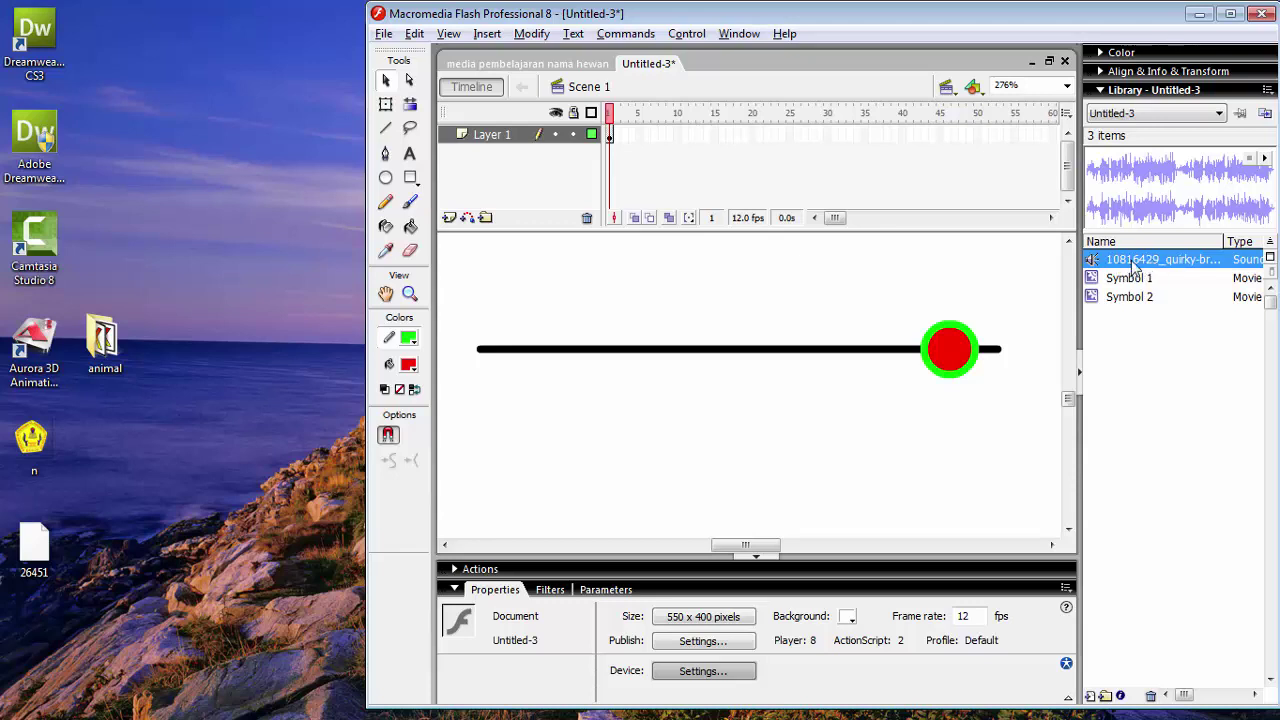
right_click(1135, 265)
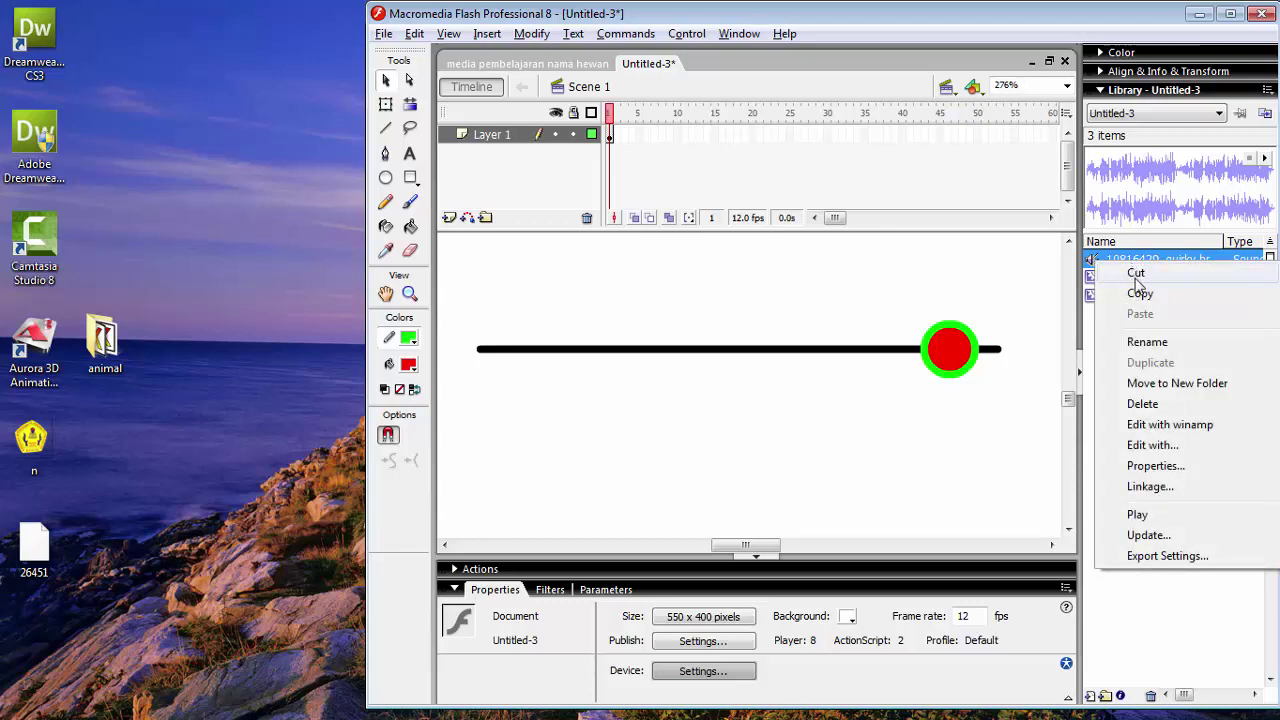
left_click(1155, 466)
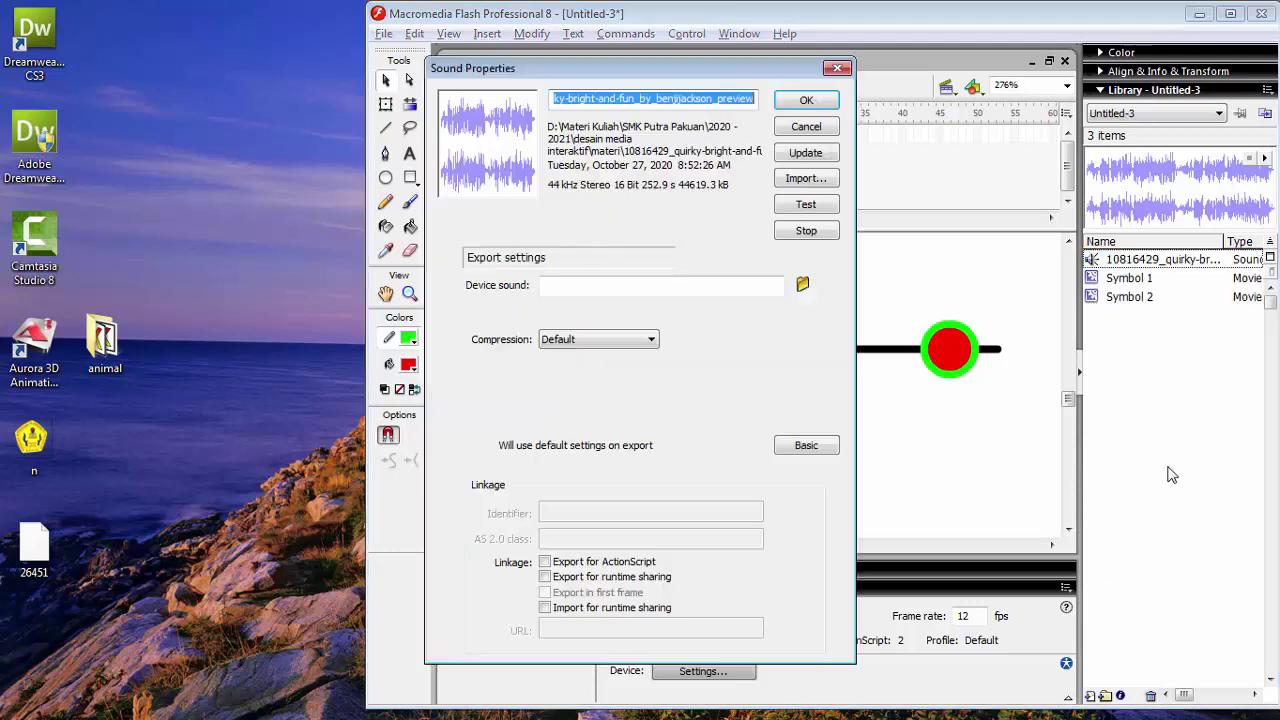
left_click(545, 563)
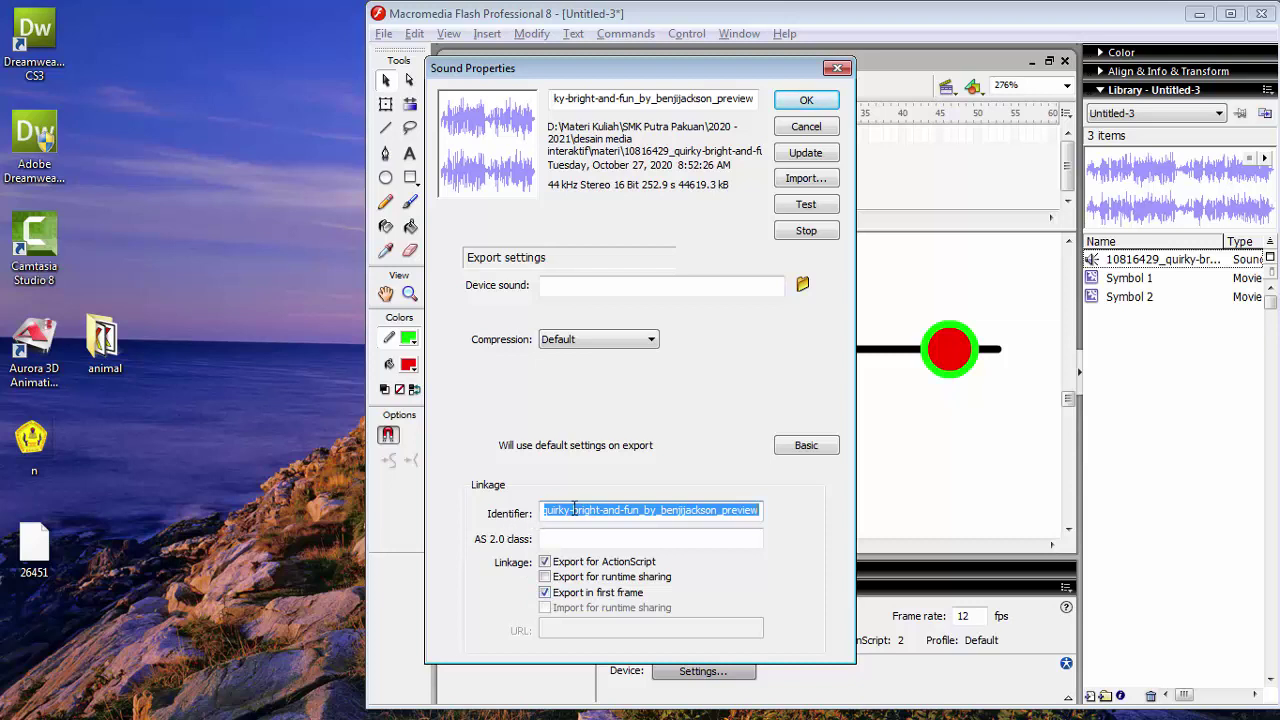
type("musik")
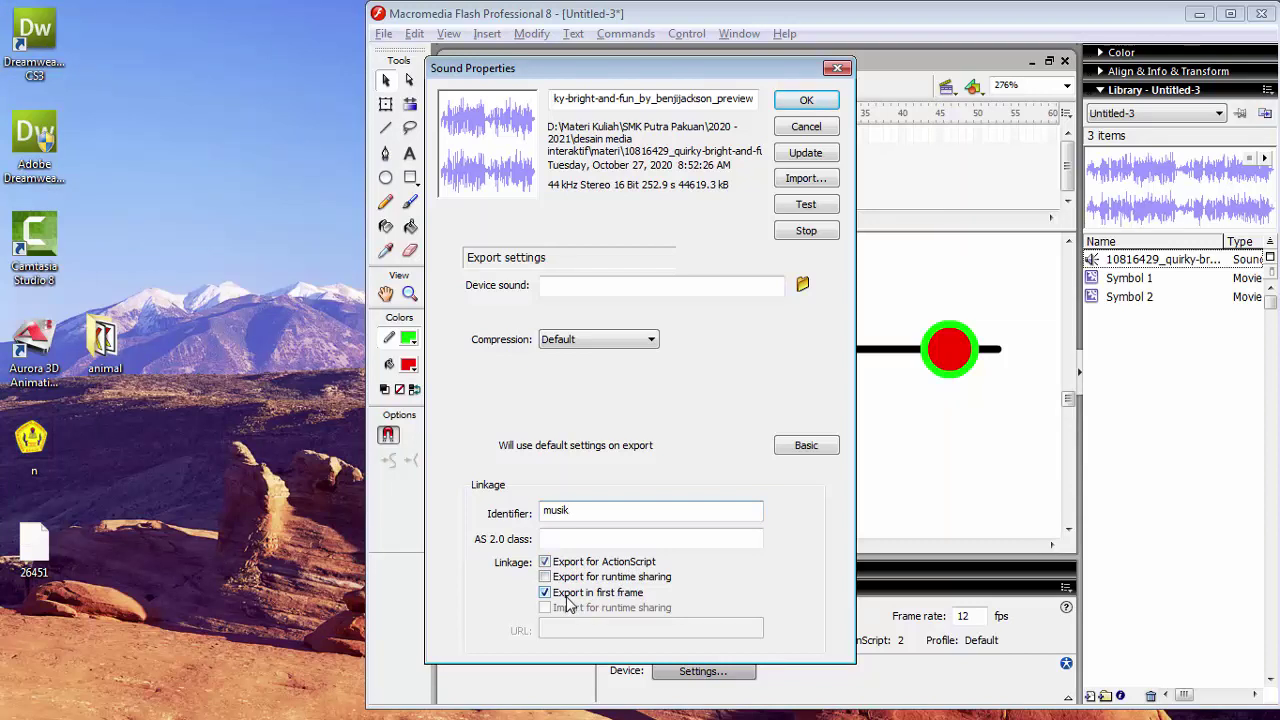
left_click(803, 102)
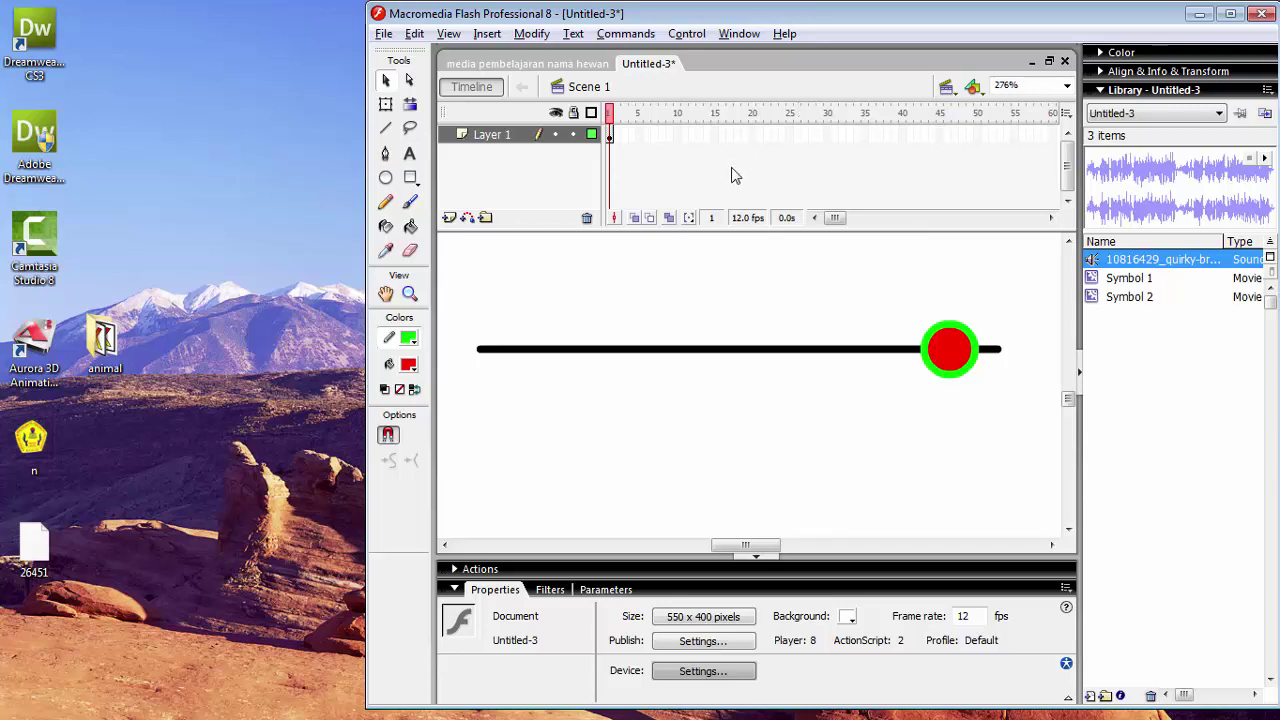
- Unlock the layers and show the sound layer's frame 1 script in the animal-names document
left_click(612, 137)
left_click(659, 567)
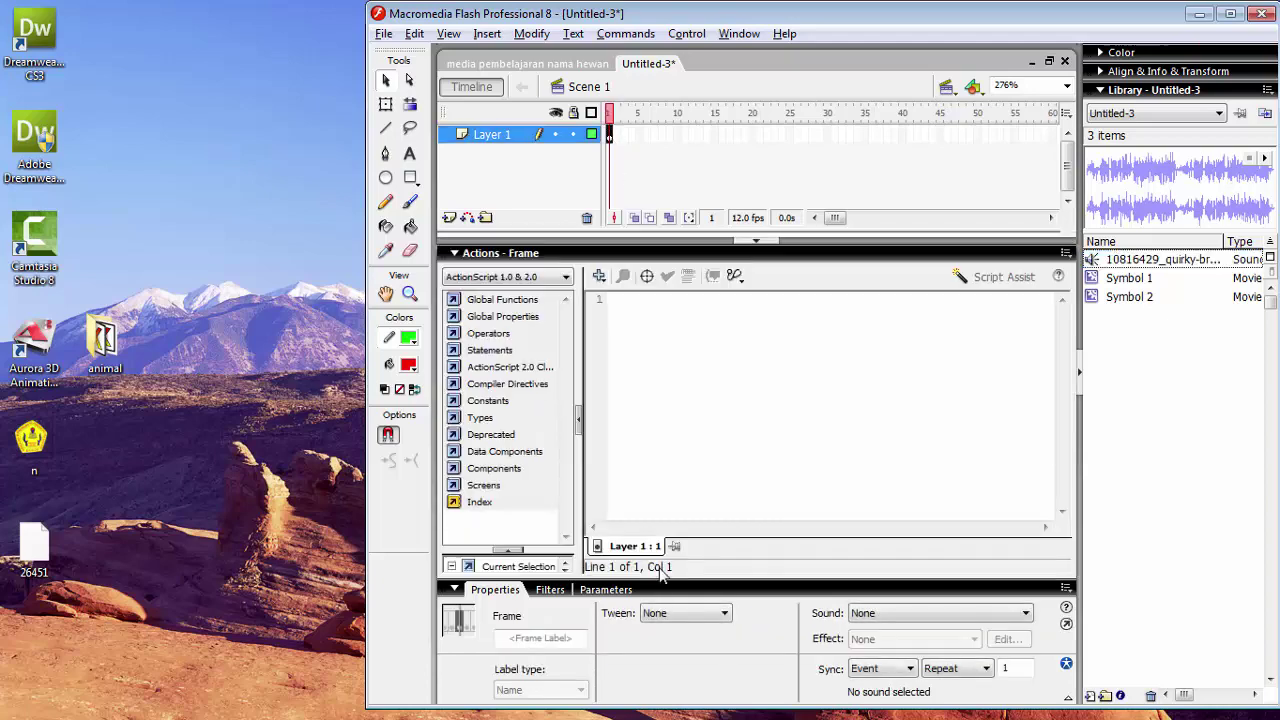
left_click(505, 66)
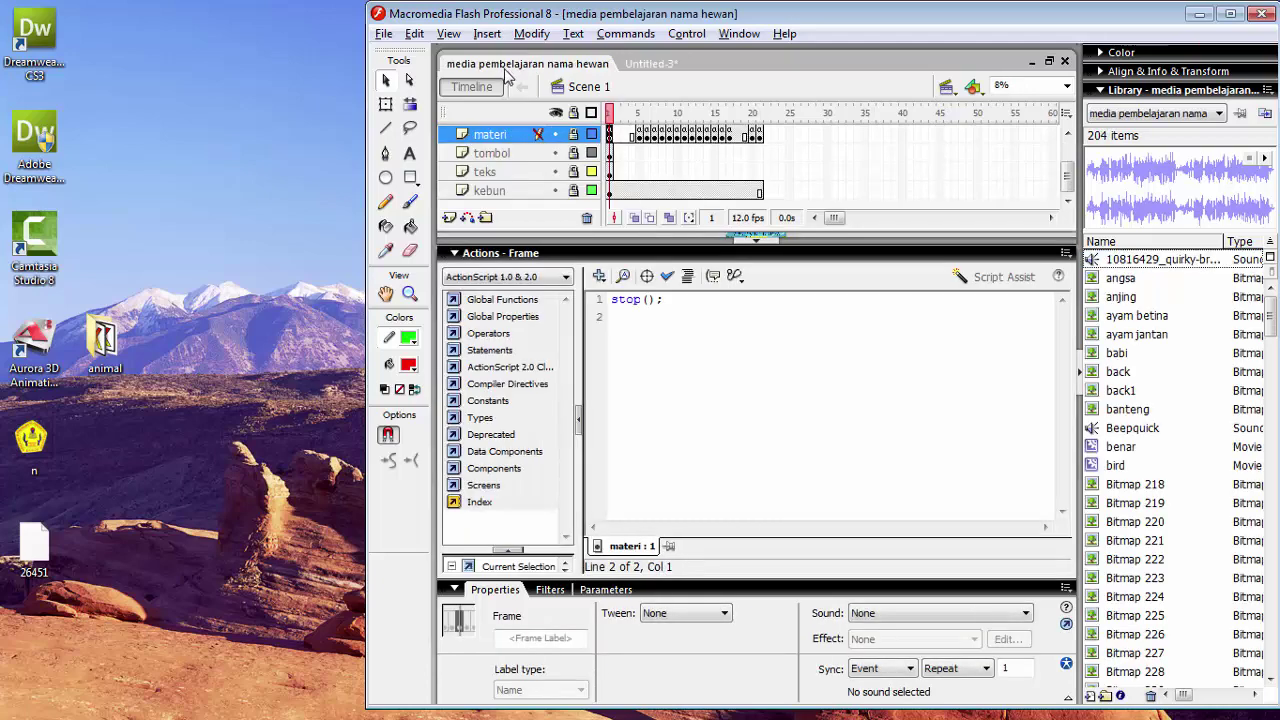
left_click(574, 113)
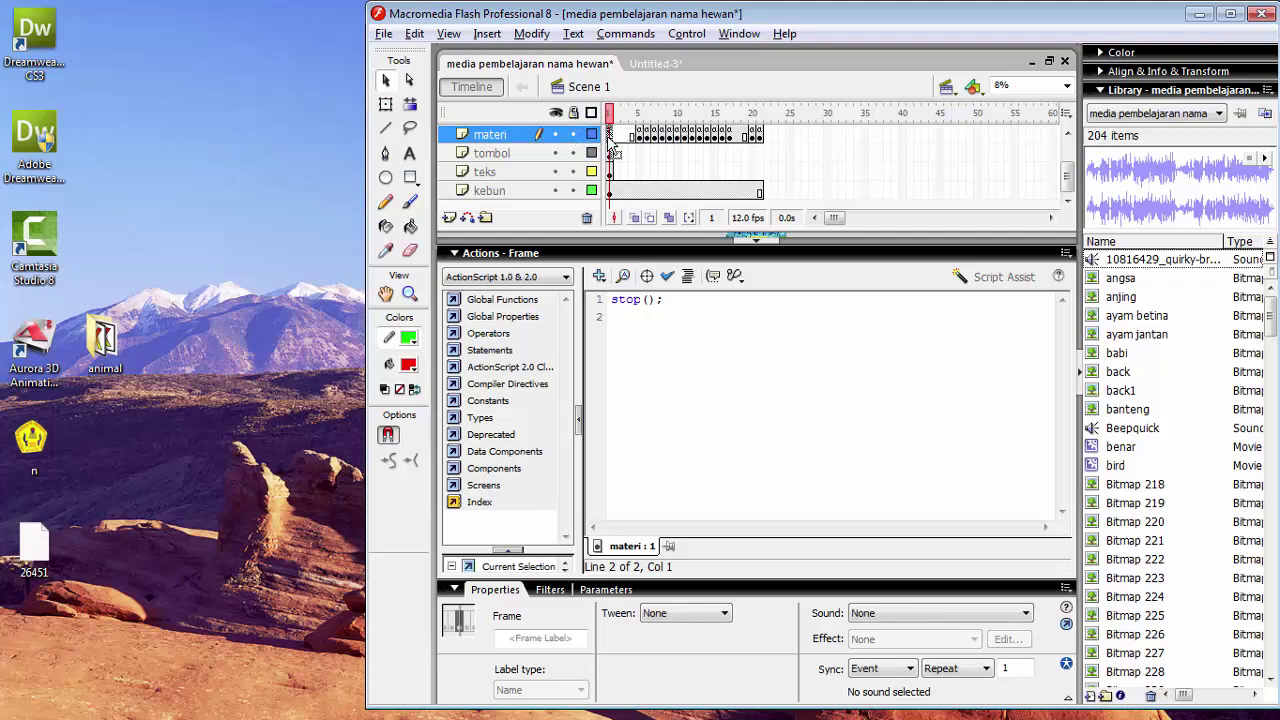
scroll(1068, 160, "up", 1)
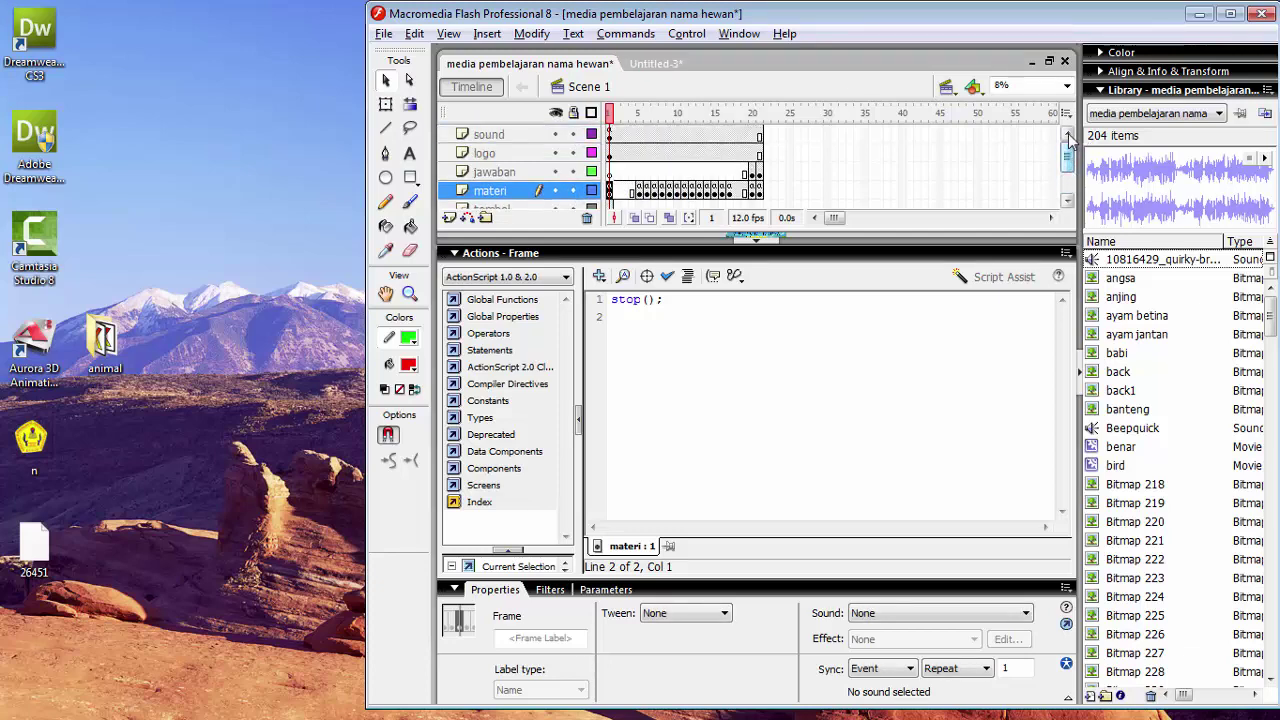
left_click(610, 135)
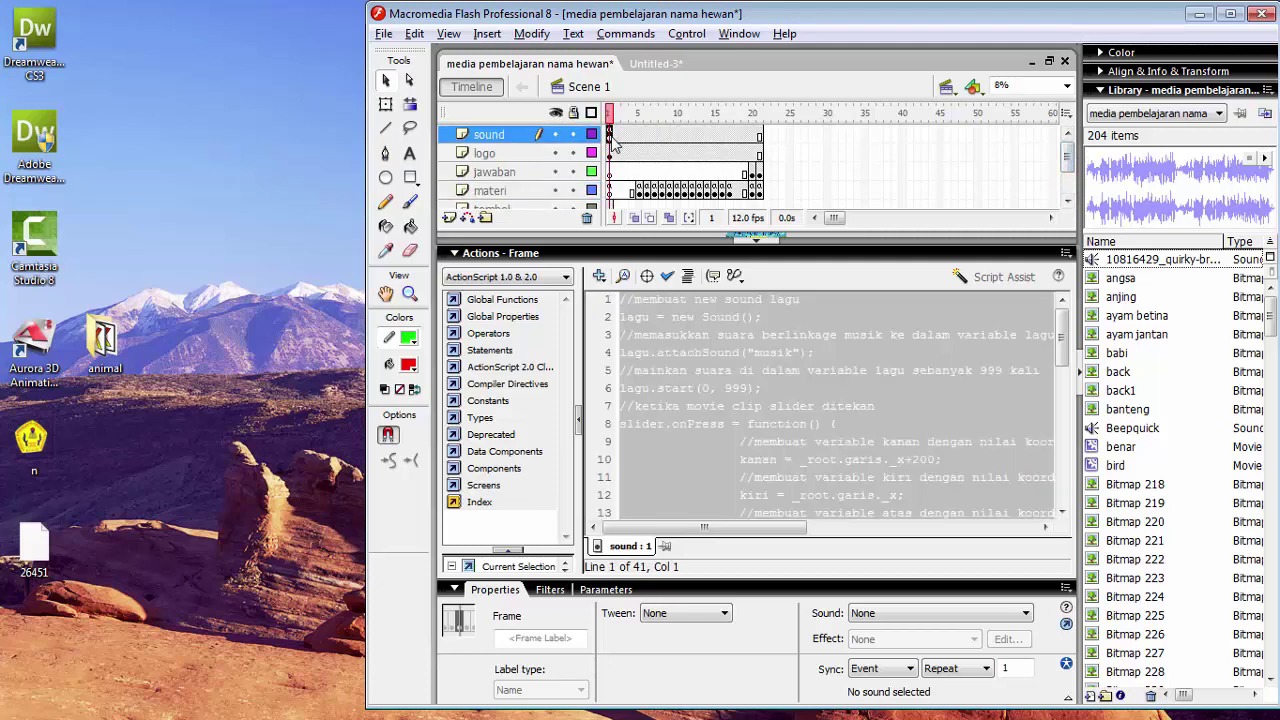
- Copy the entire slider script and return to Untitled-3
key("ctrl+a")
right_click(704, 340)
left_click(748, 419)
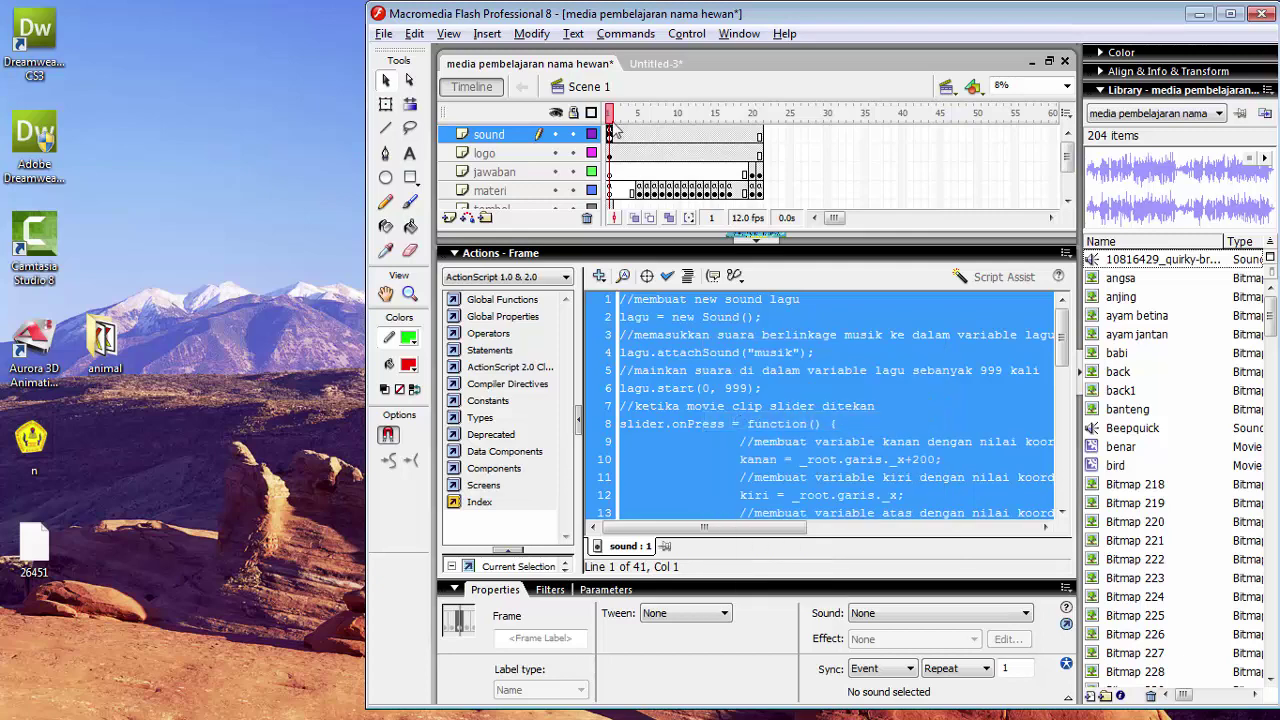
left_click(655, 63)
- Paste the slider script into Untitled-3's frame 1 and review the +200 offset on line 10
left_click(735, 357)
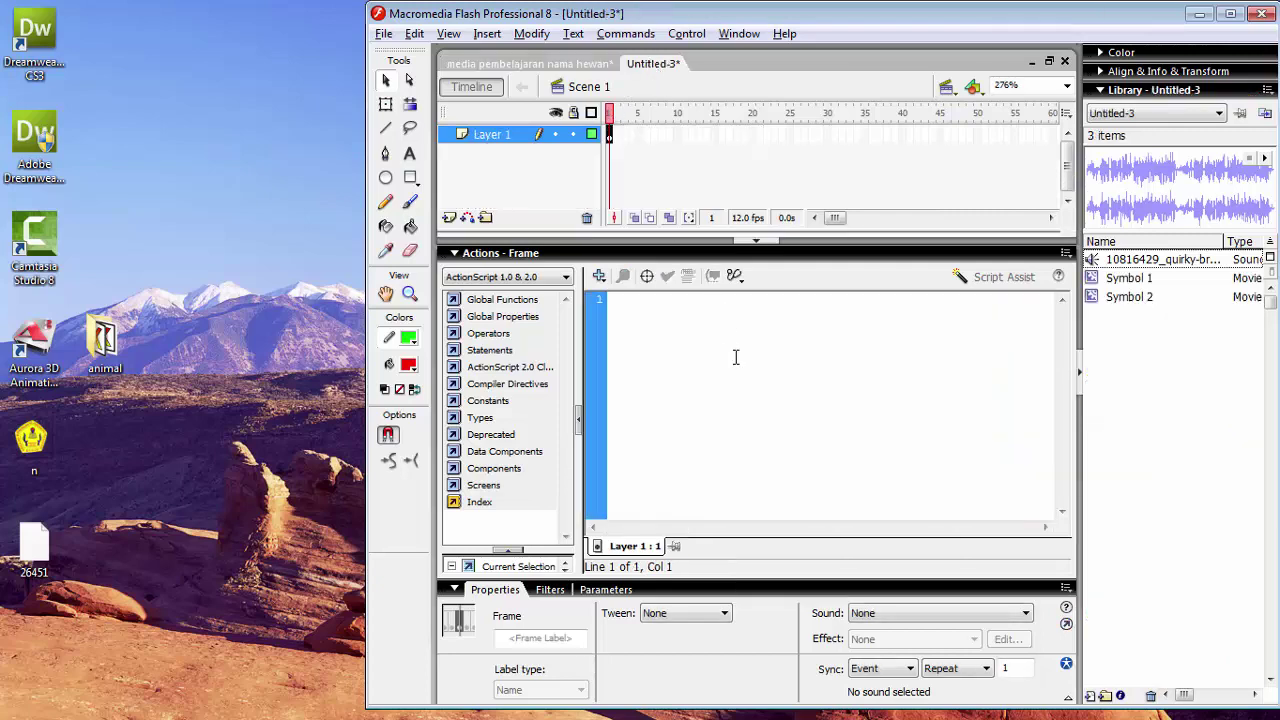
right_click(735, 357)
left_click(777, 457)
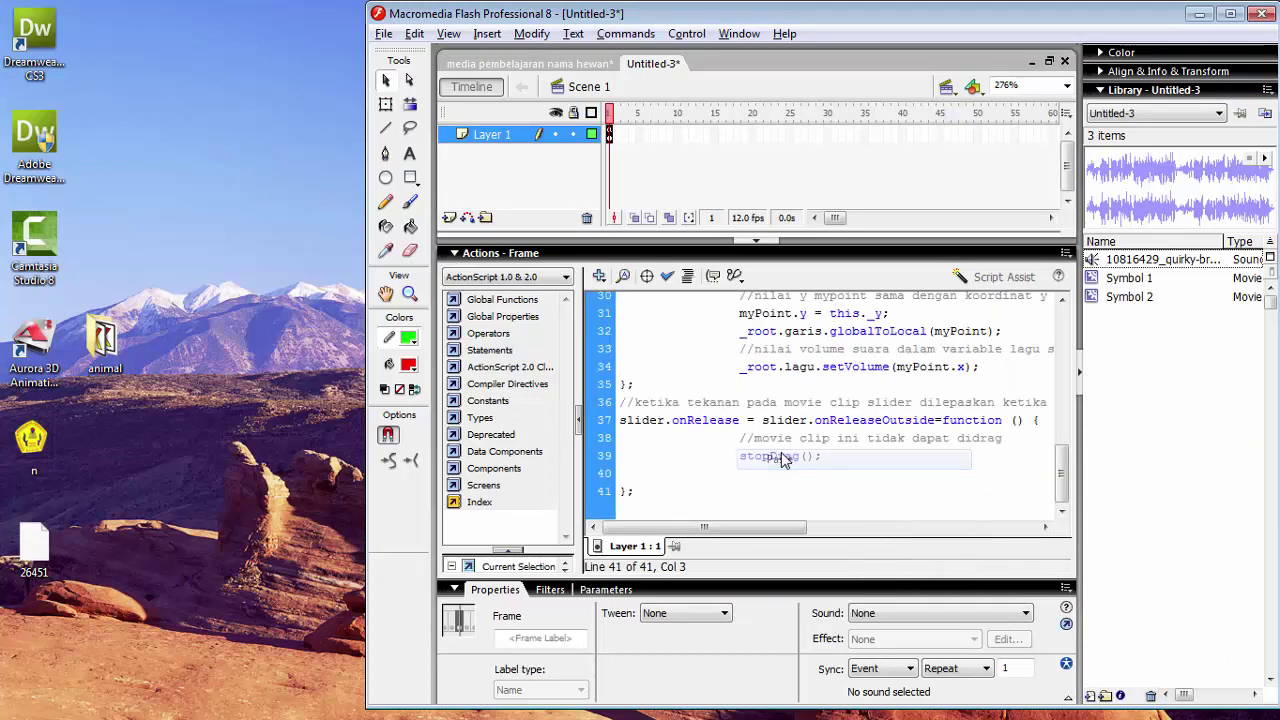
left_click_drag(1060, 470, 1062, 314)
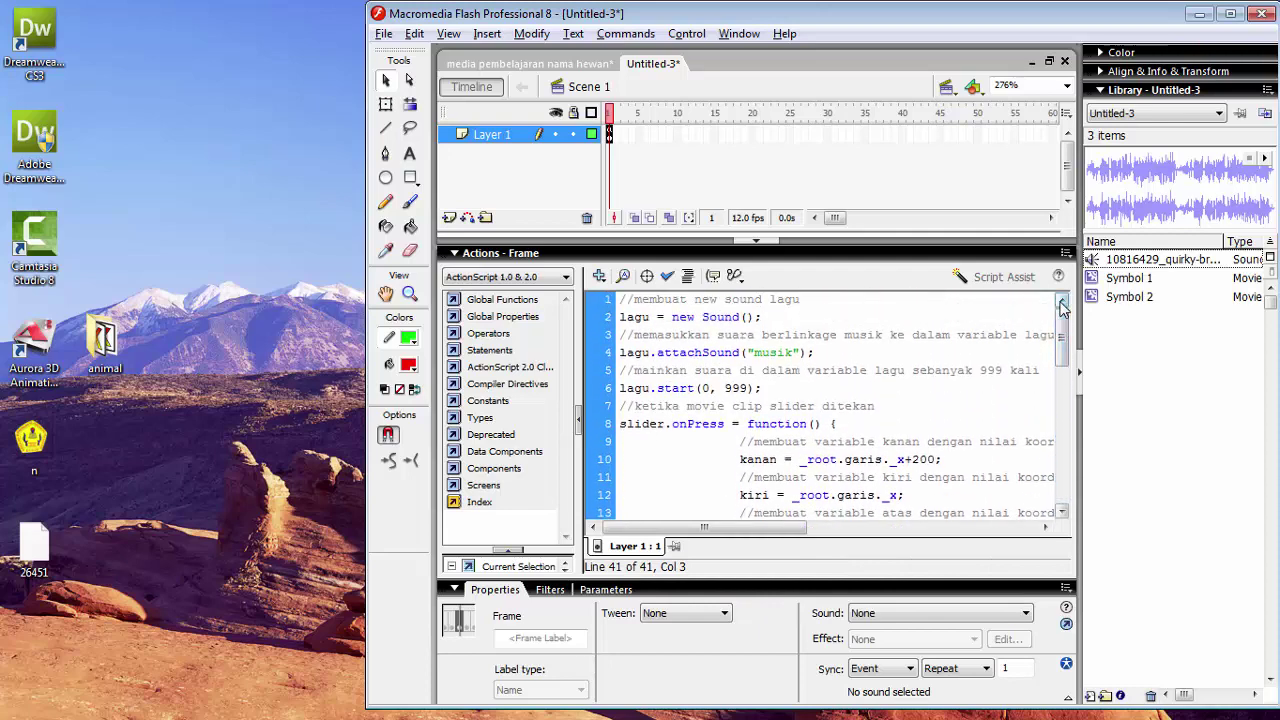
mouse_move(1062, 330)
left_mouse_down()
mouse_move(1063, 348)
mouse_move(1062, 314)
left_mouse_up()
left_click_drag(1062, 338, 1063, 382)
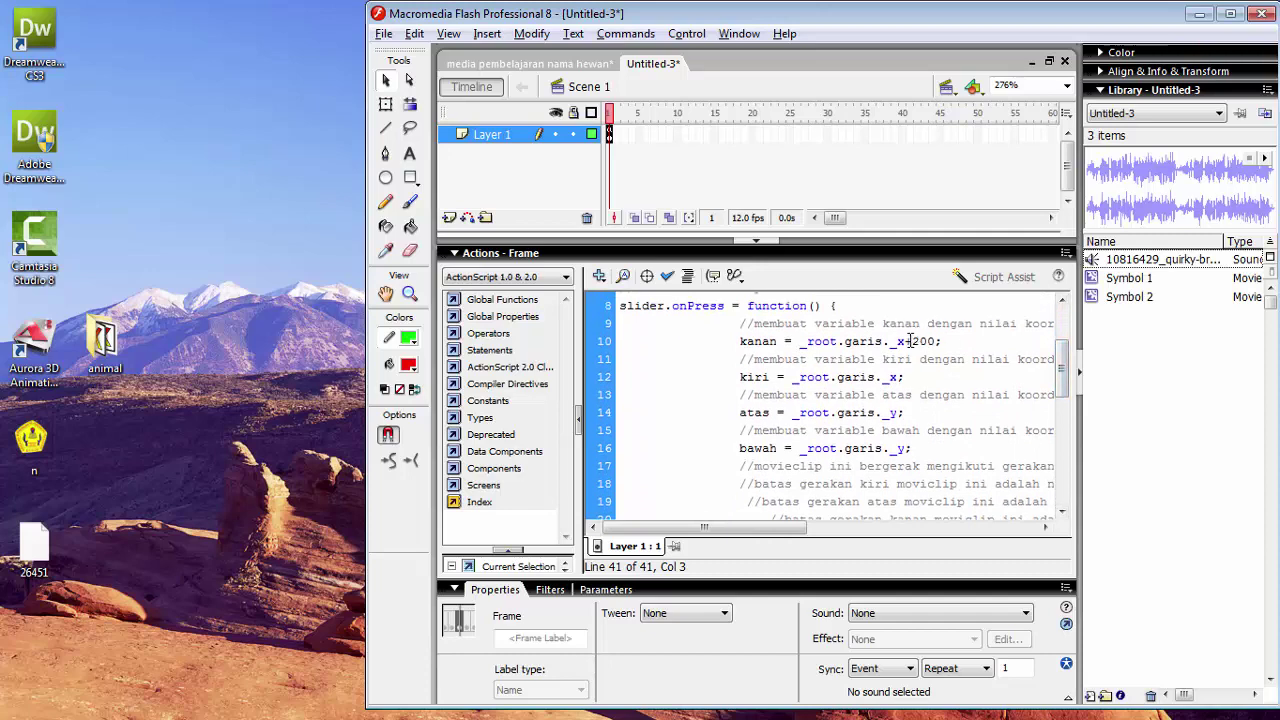
left_click_drag(904, 341, 938, 341)
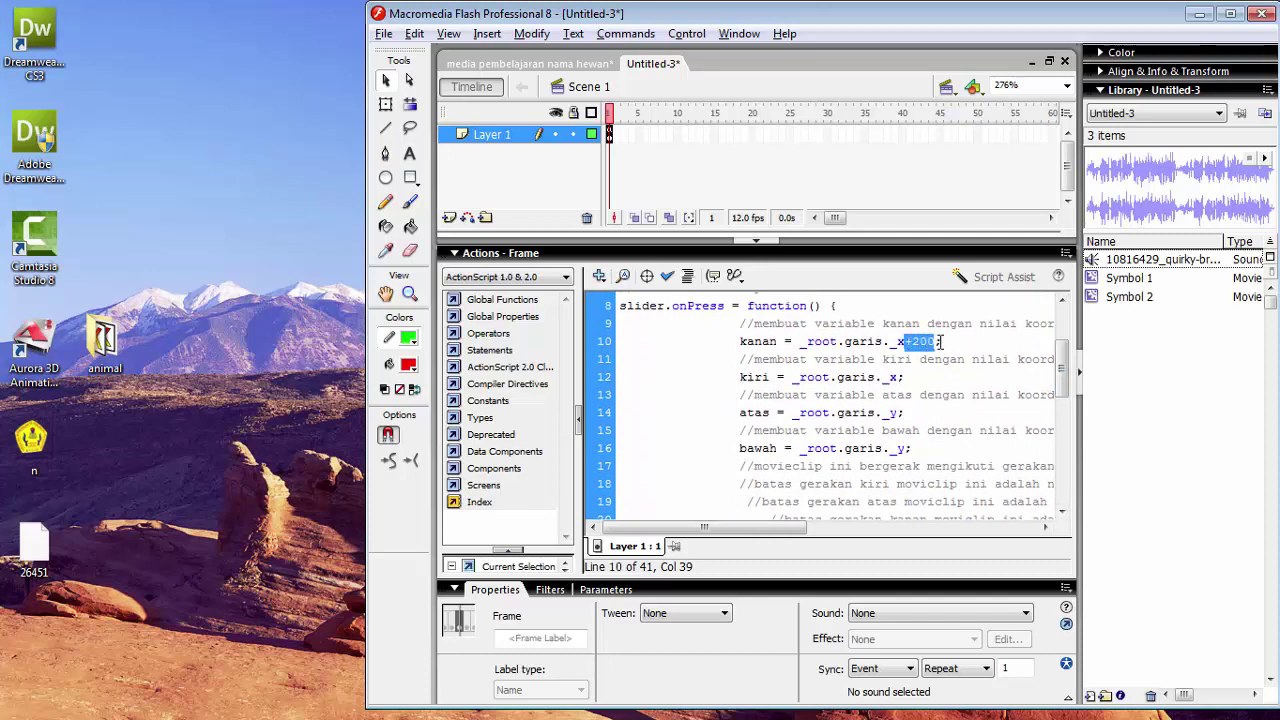
left_click(952, 341)
- Run Check Syntax, confirm no errors, and collapse the Actions panel to show the stage
left_click(845, 256)
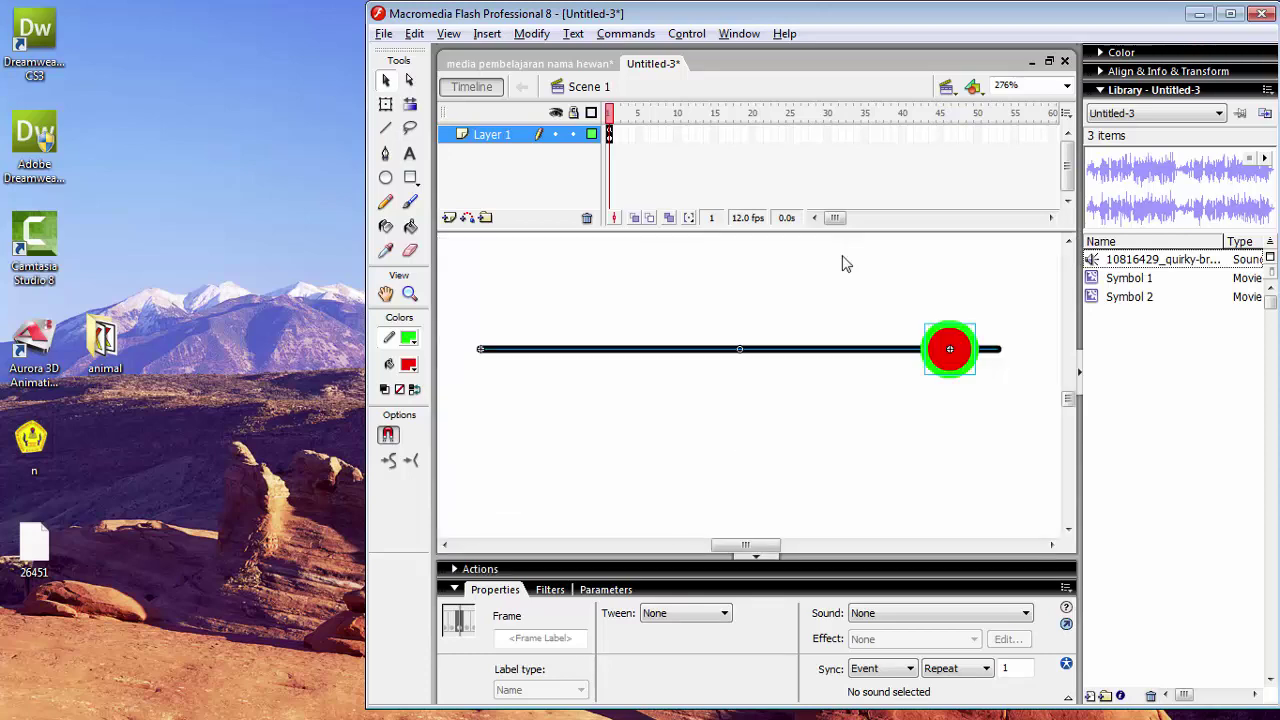
left_click(741, 569)
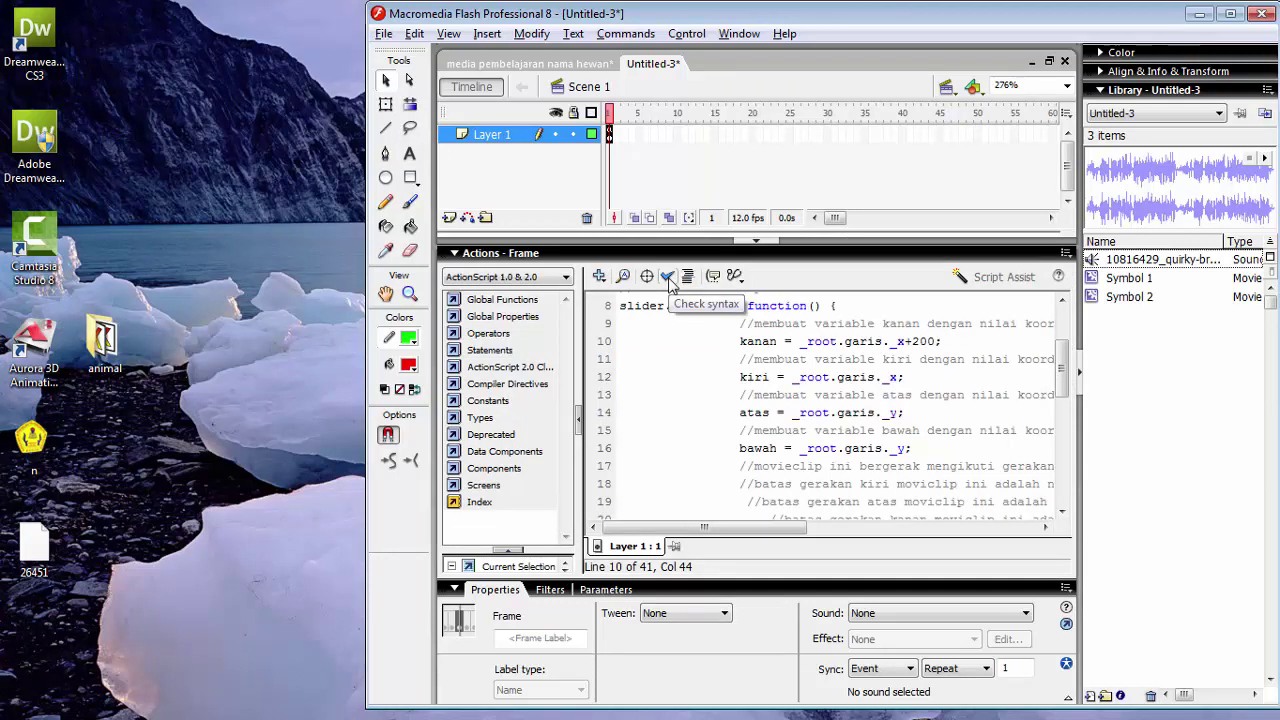
left_click(668, 278)
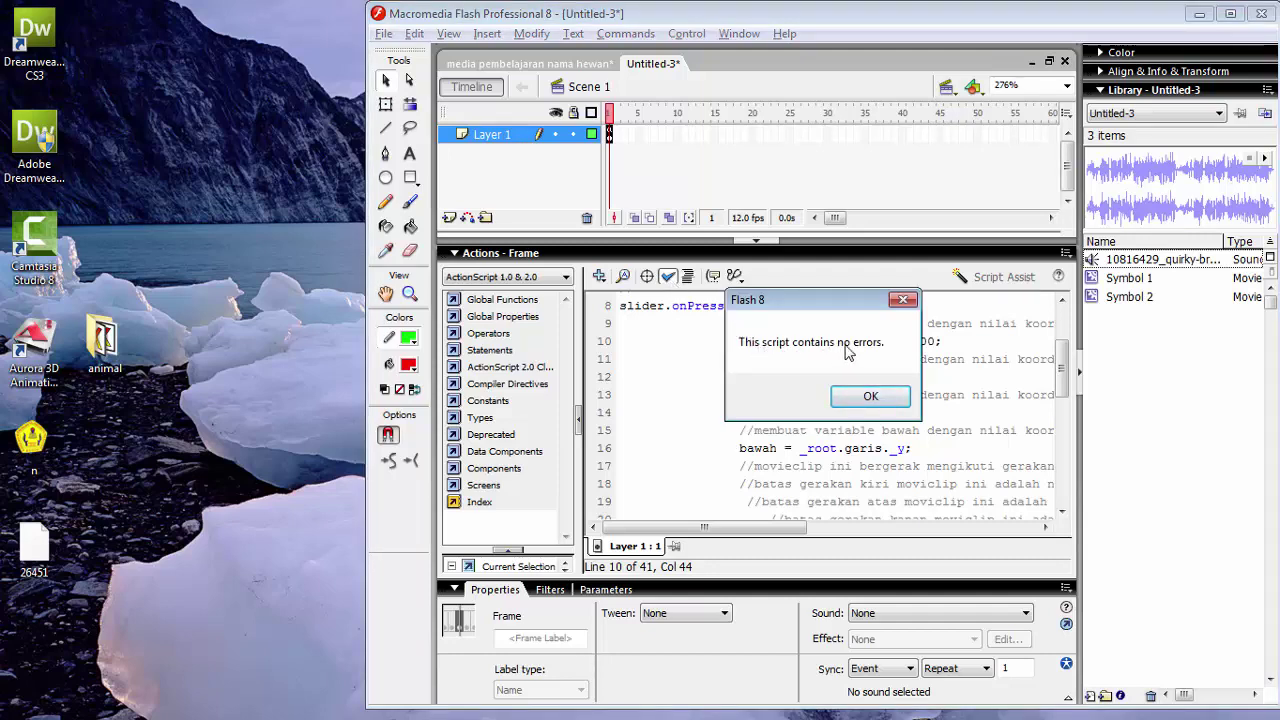
left_click(870, 397)
left_click(800, 254)
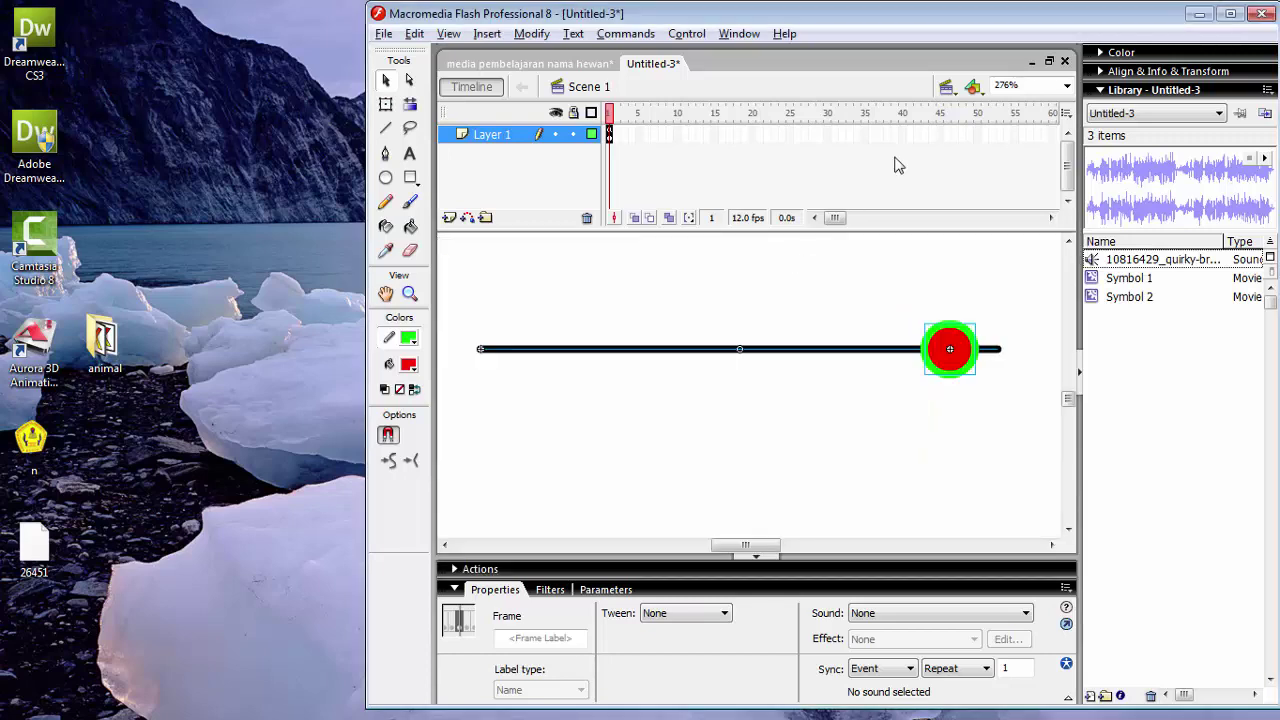
left_click(1066, 85)
left_click(1050, 101)
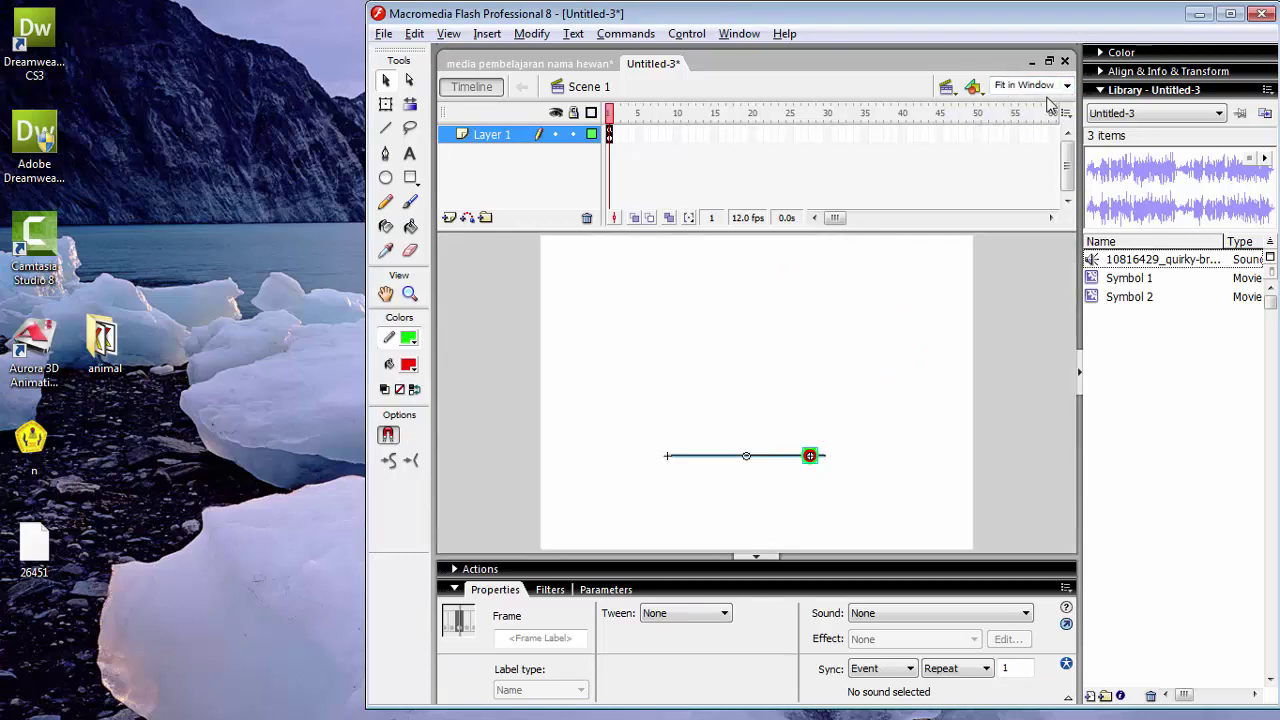
left_click(687, 34)
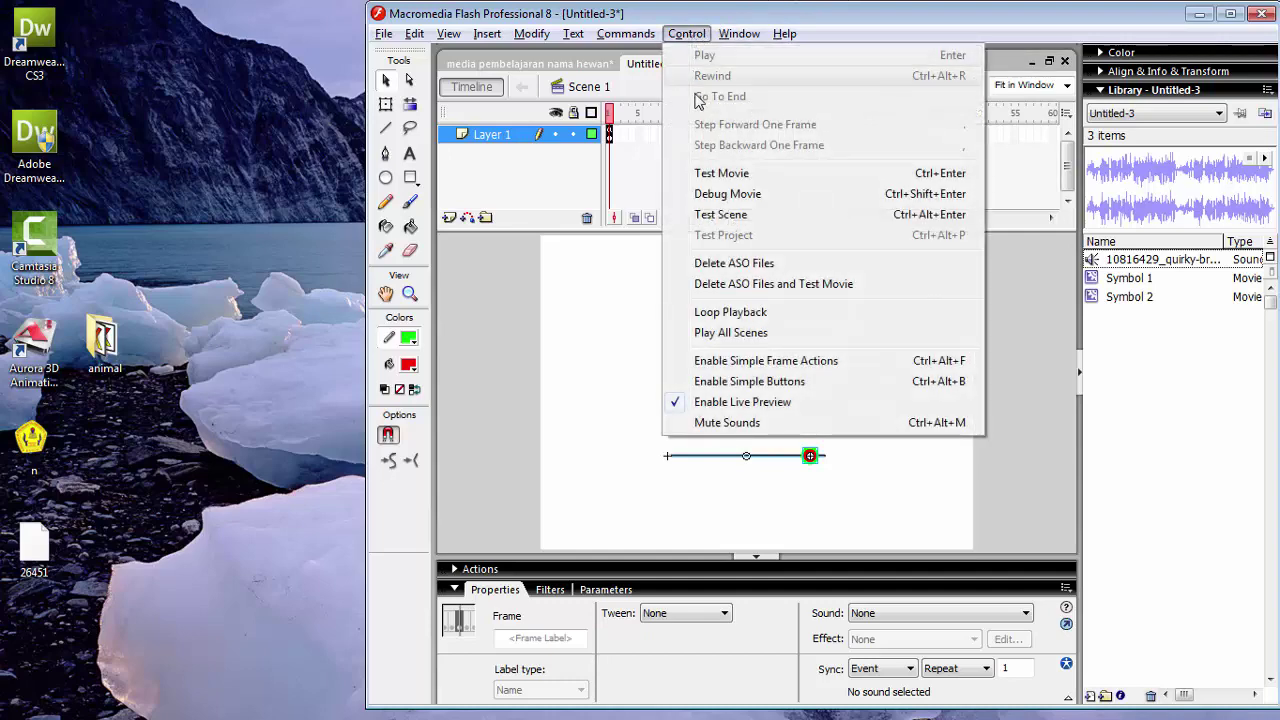
left_click(707, 176)
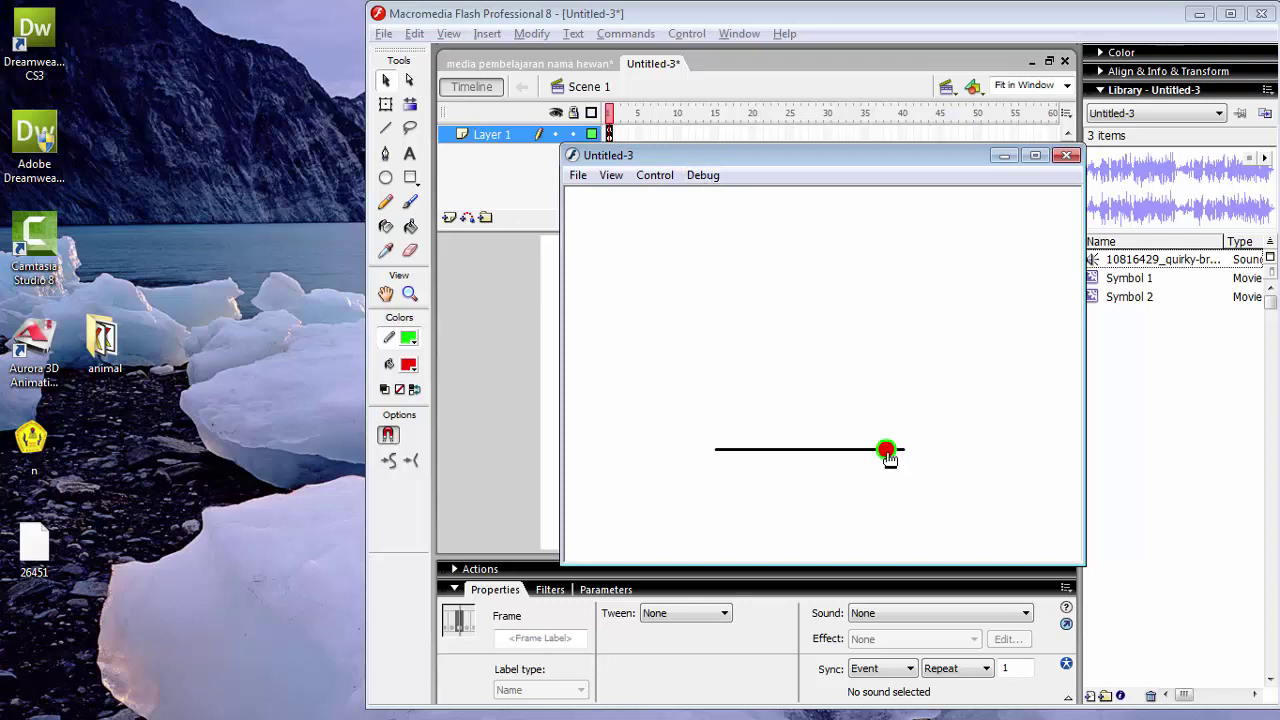
left_click_drag(890, 458, 741, 456)
left_click_drag(741, 456, 825, 460)
mouse_move(826, 460)
left_mouse_down()
mouse_move(843, 466)
mouse_move(817, 457)
mouse_move(824, 466)
left_mouse_up()
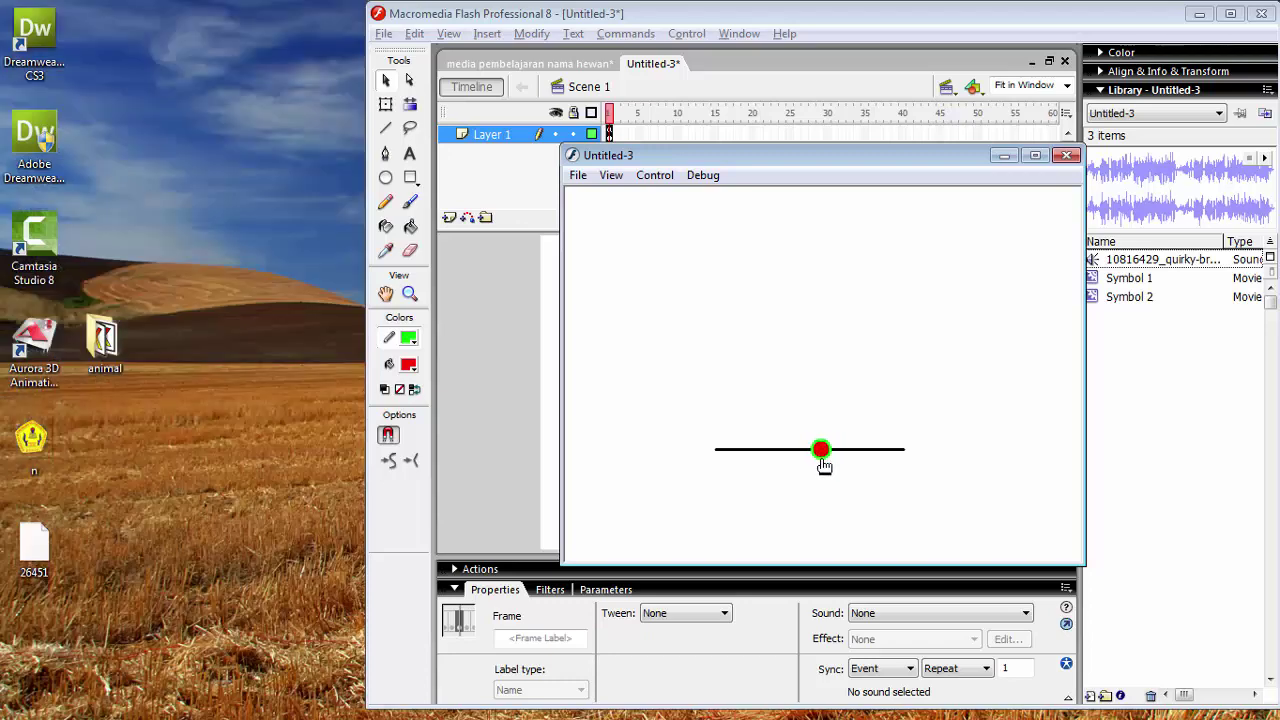
left_click(1068, 158)
left_click(698, 386)
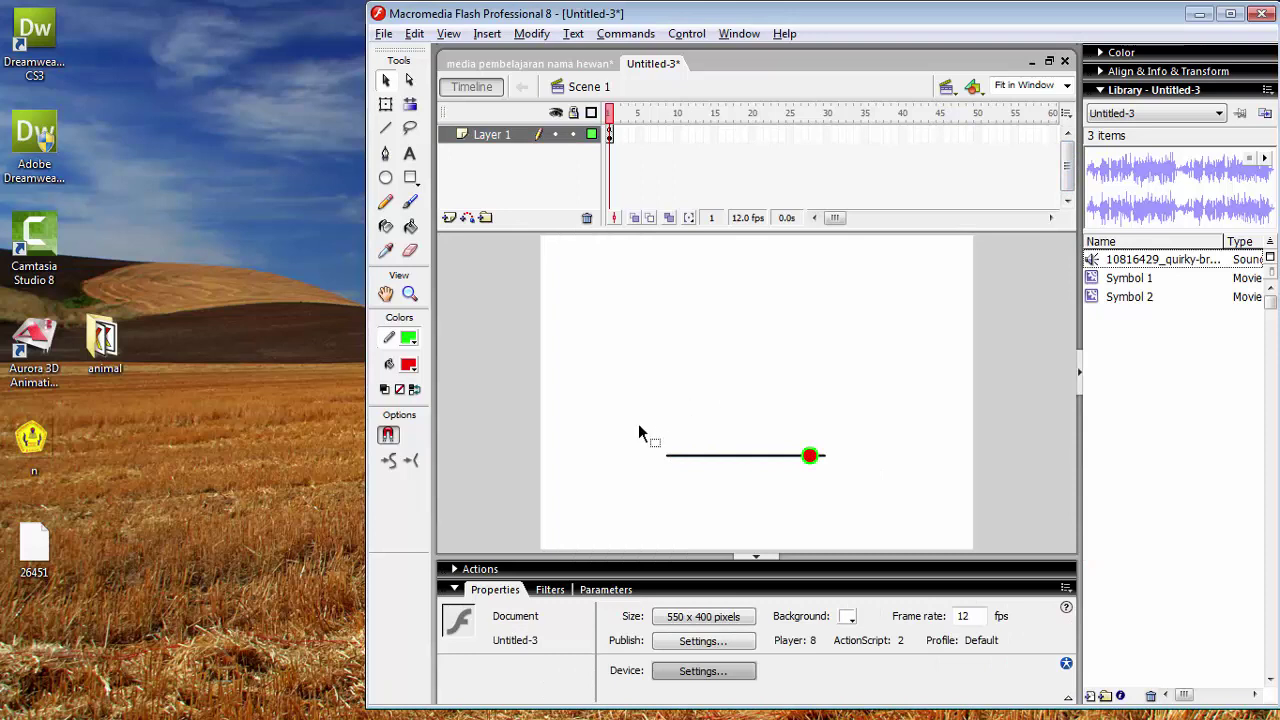
- Zoom in on the slider line and place a red '-' label at its left end
key("z")
left_click_drag(655, 436, 850, 483)
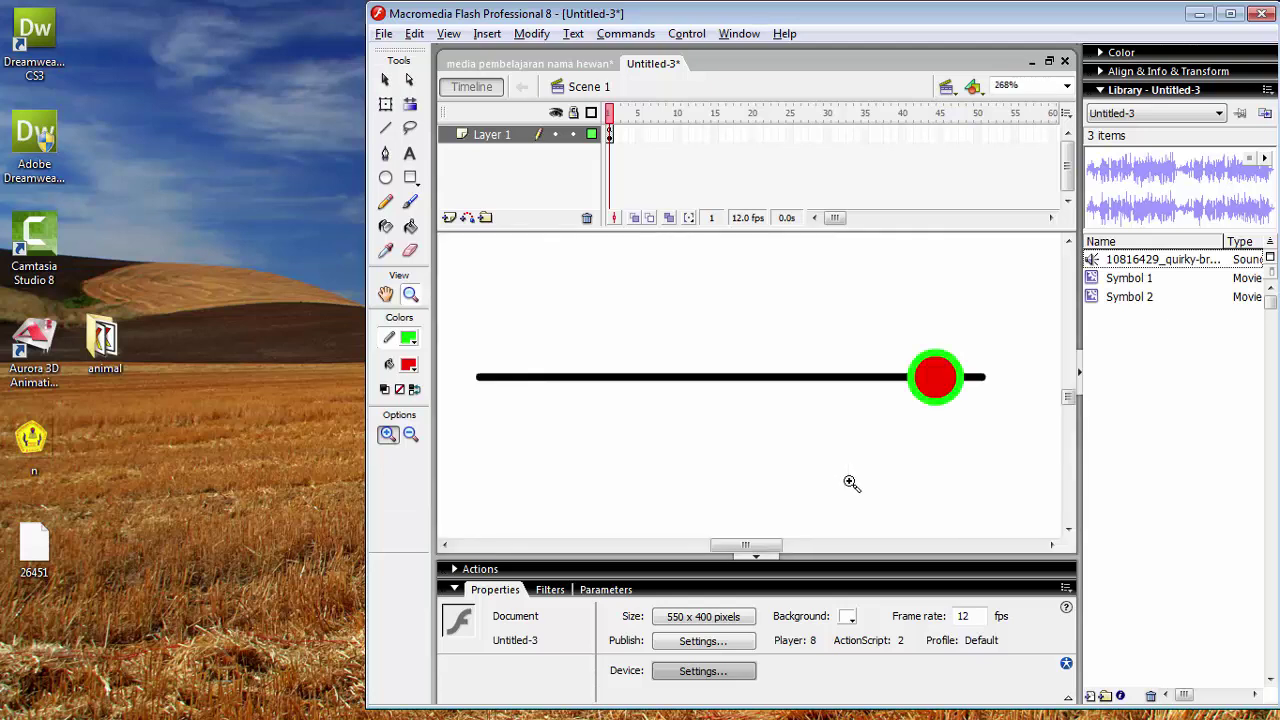
left_click(409, 153)
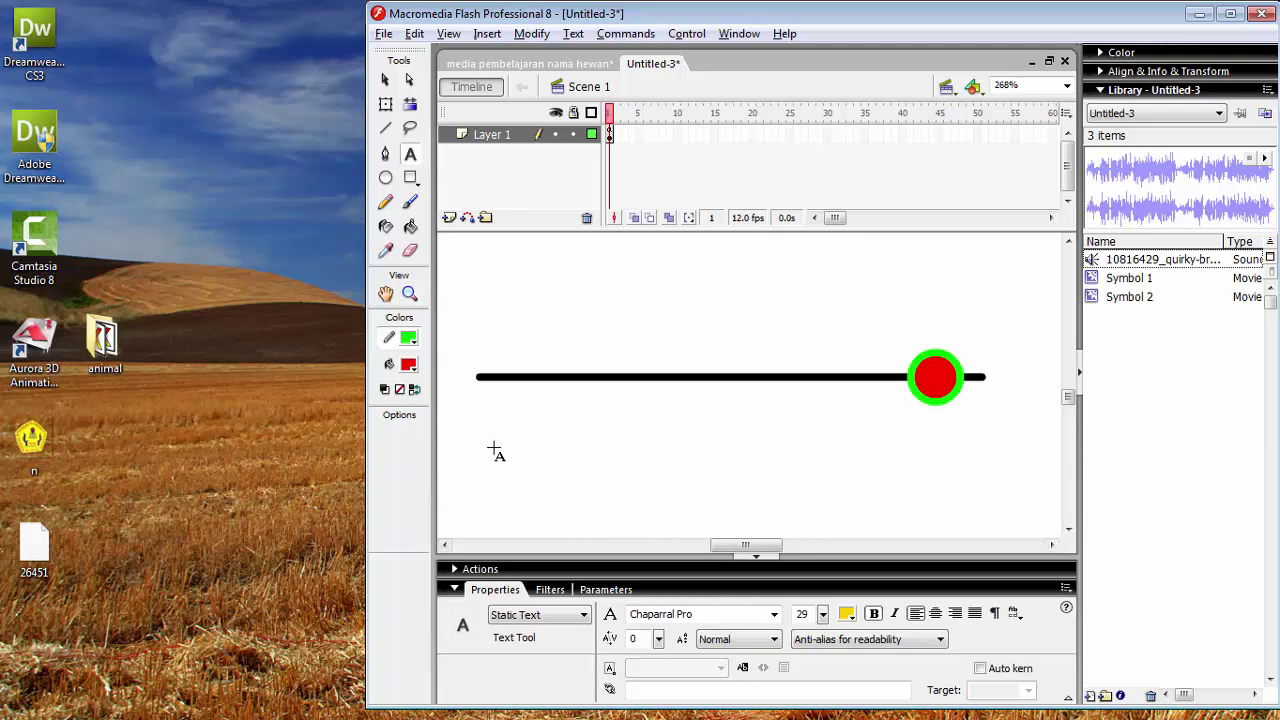
left_click_drag(489, 377, 527, 380)
type("-")
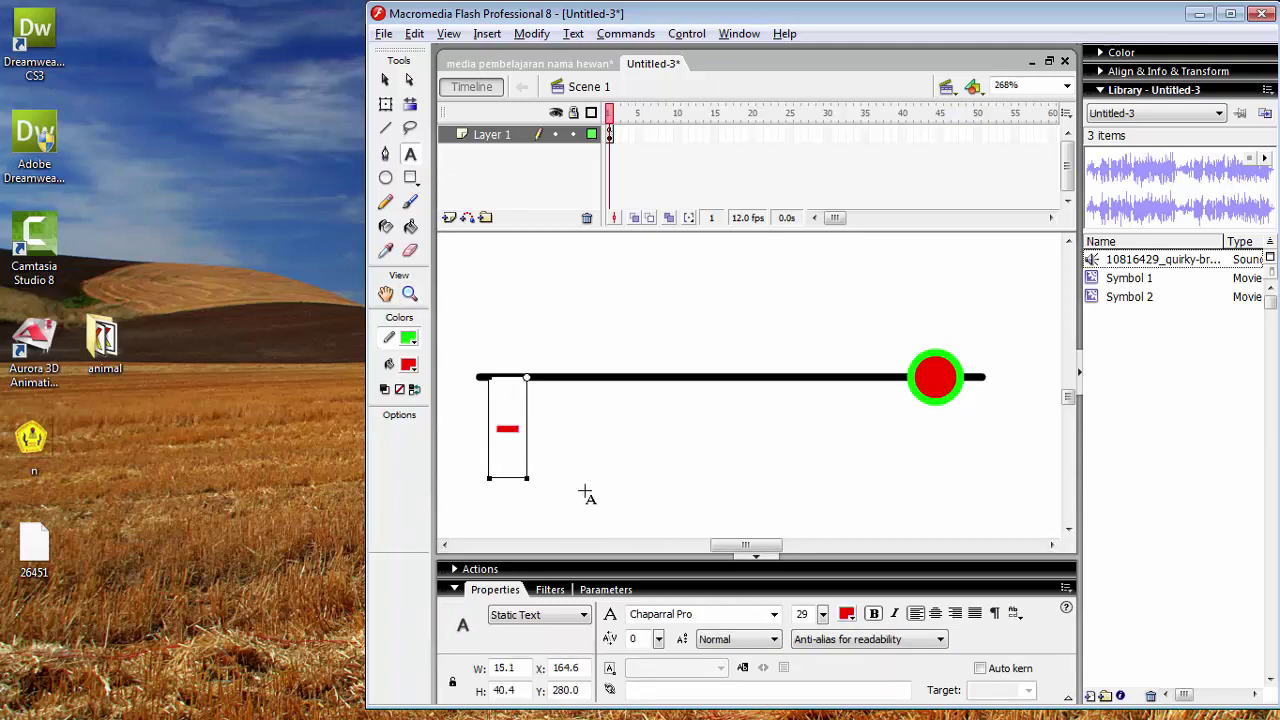
left_click(386, 80)
left_click_drag(503, 449, 466, 414)
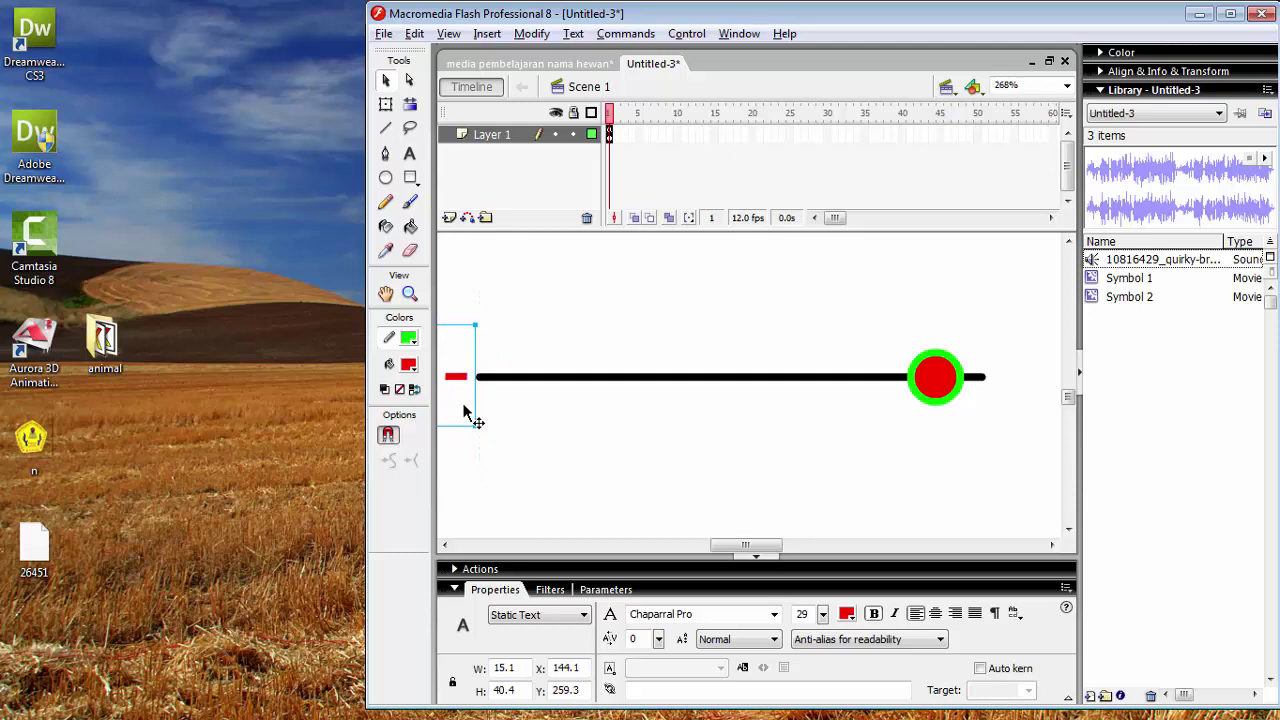
- Duplicate the label, change it to '+', and position it at the line's right end
key("ctrl+v")
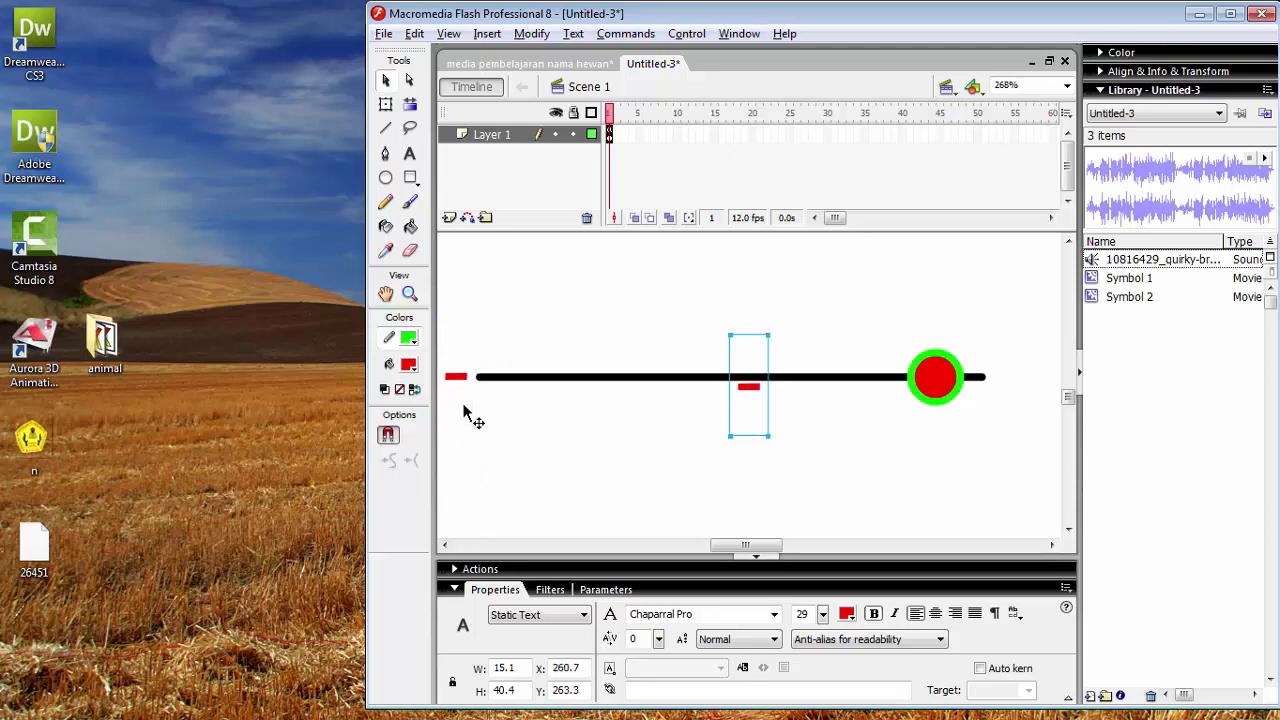
double_click(753, 397)
key("BackSpace")
type("=")
key("BackSpace")
type("+")
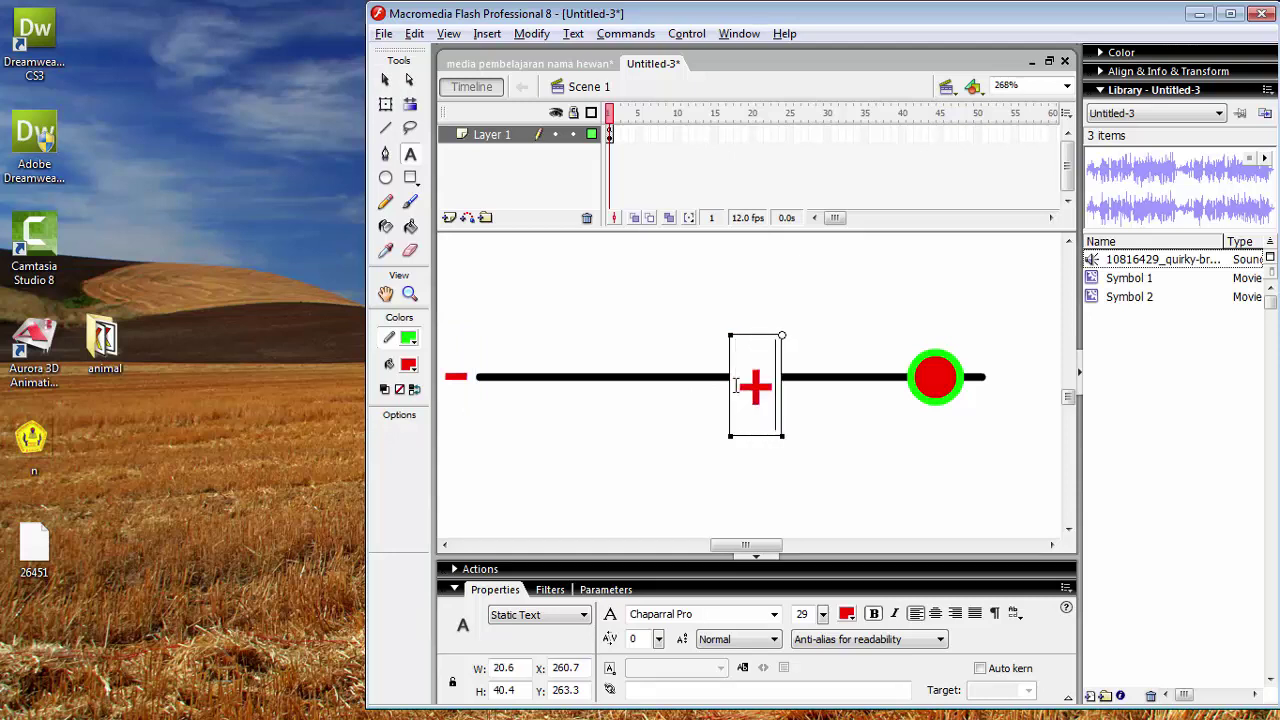
left_click(385, 80)
left_click_drag(756, 418, 1019, 424)
key("Up")
key("Up")
key("Up")
key("Up")
key("Up")
key("Left")
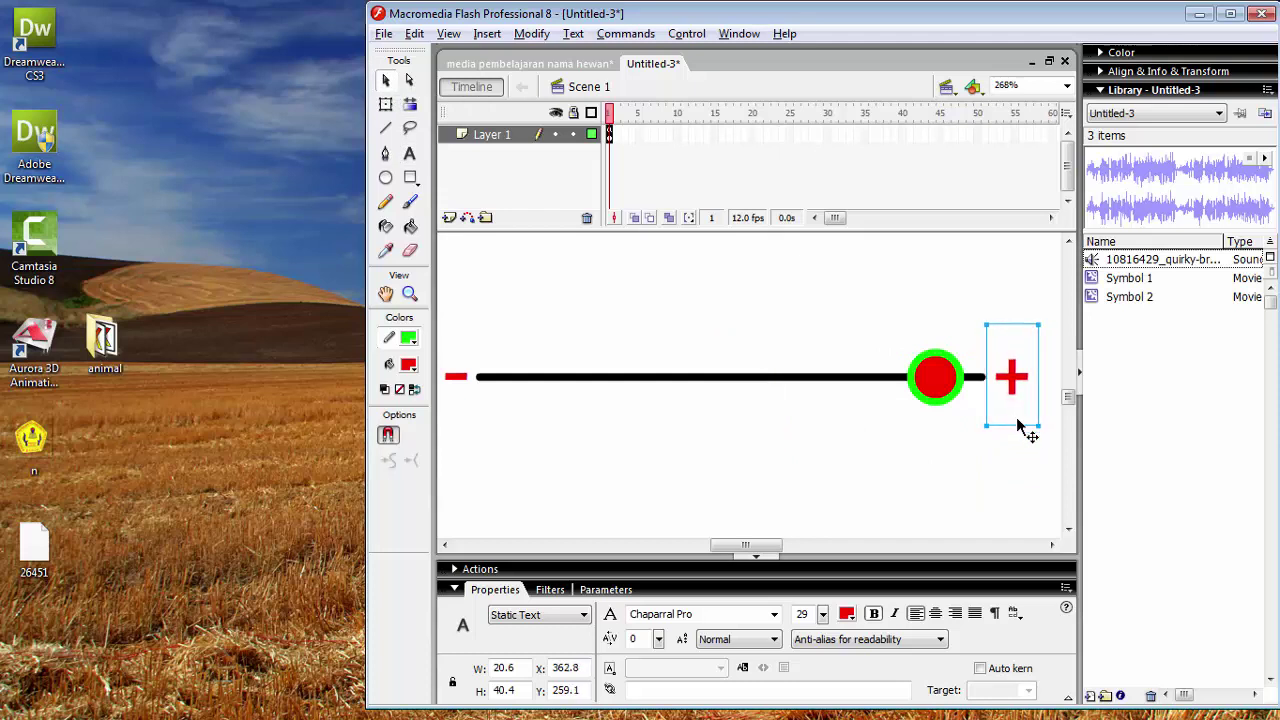
left_click(875, 438)
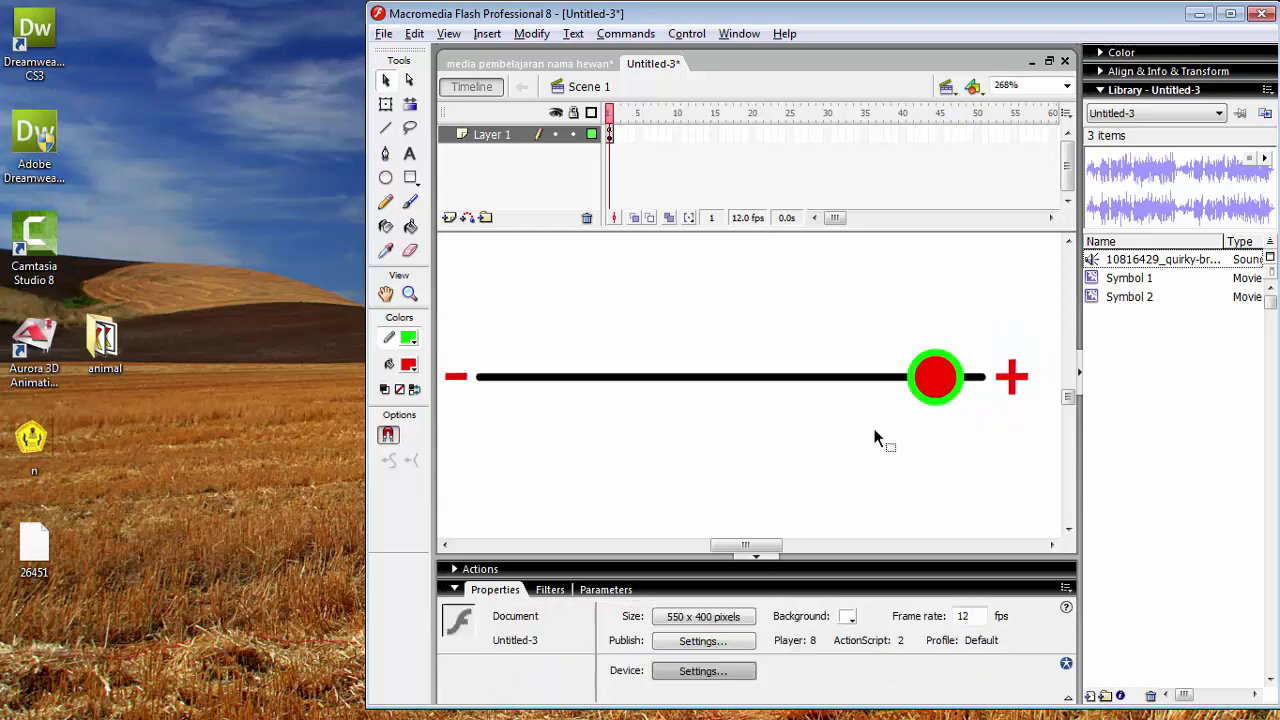
- Test the movie and drag the red knob toward the '-' end in the player
left_click(686, 36)
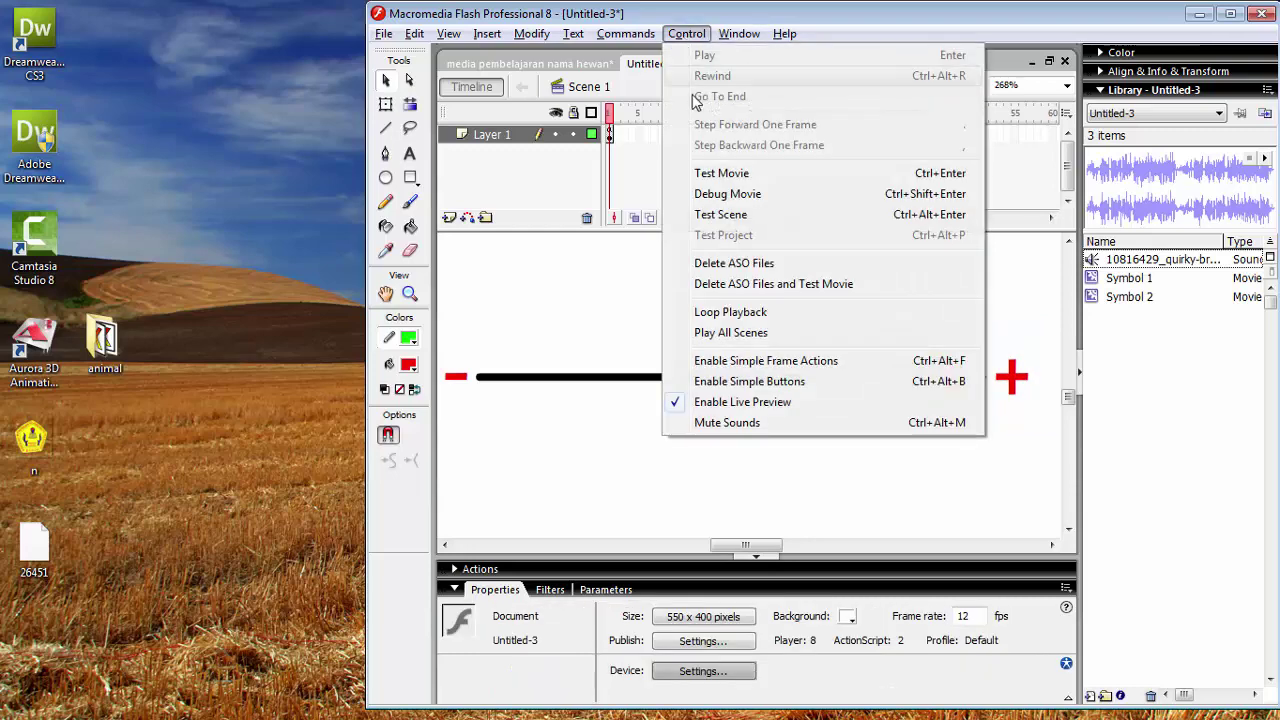
left_click(728, 175)
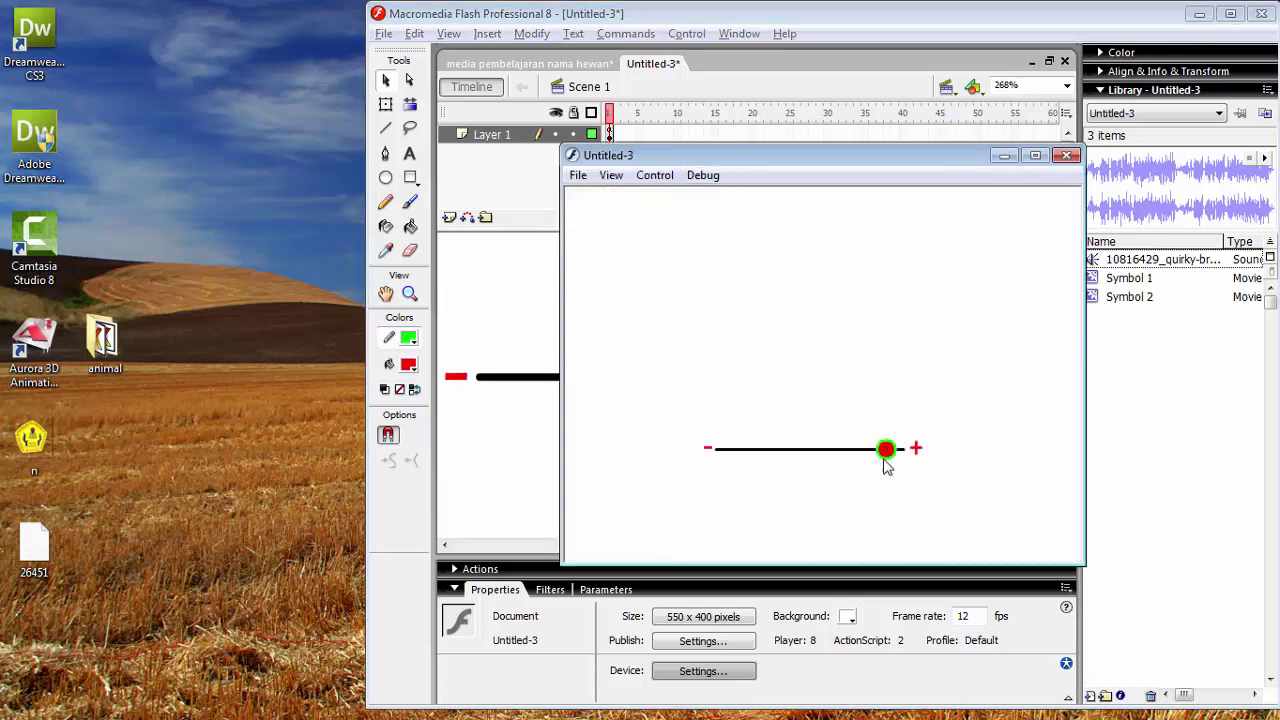
left_click_drag(885, 455, 731, 457)
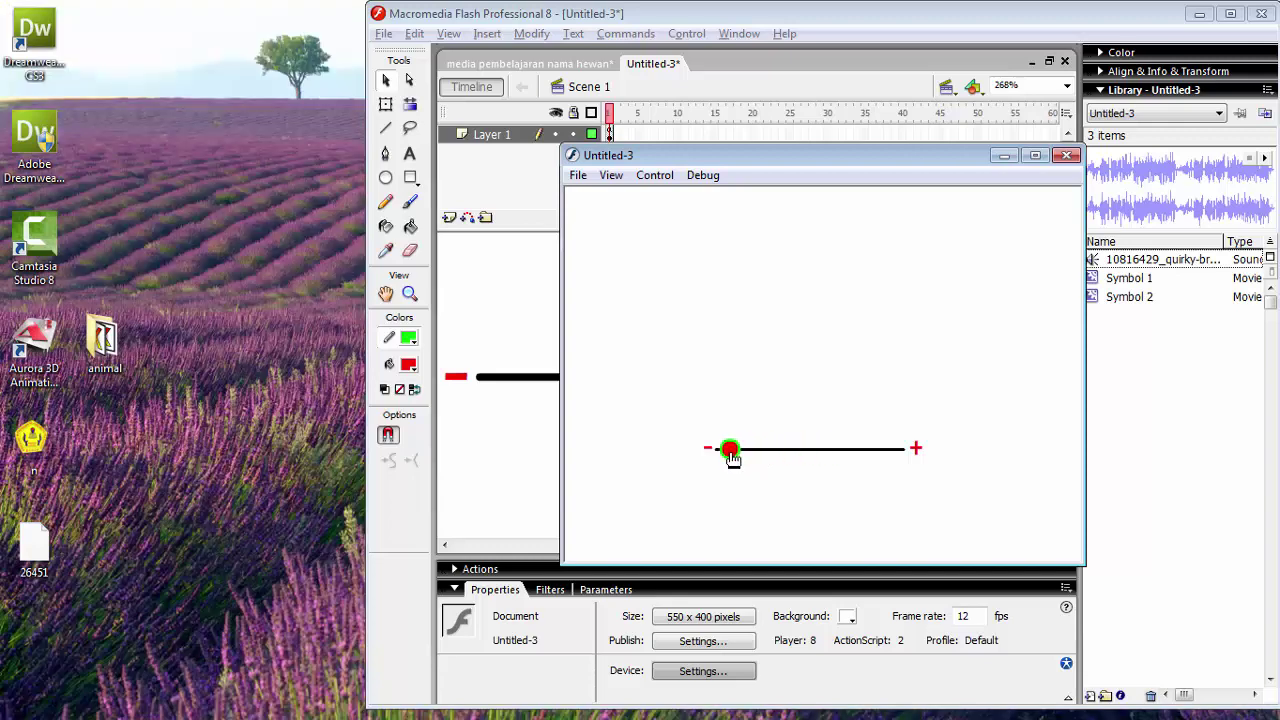